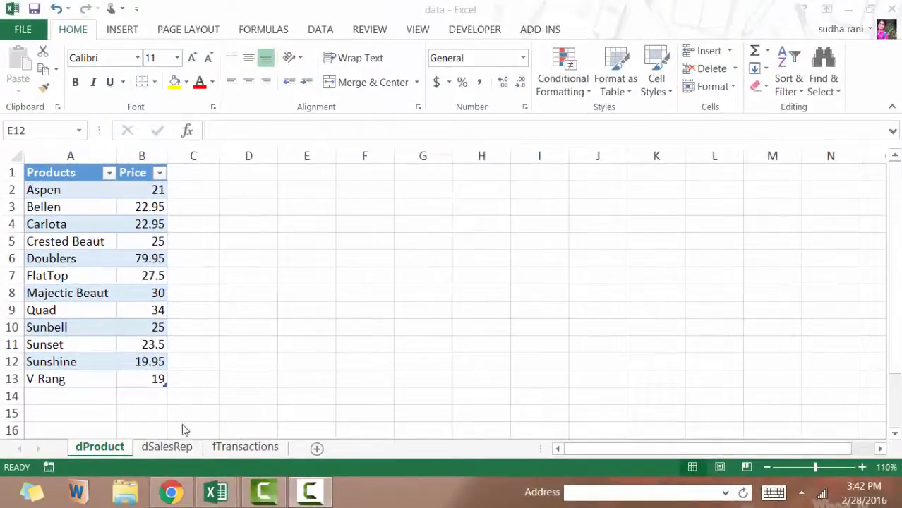
Review the tables on the dSalesRep and fTransactions sheets, and return to the product price table on dProduct.
click(167, 448)
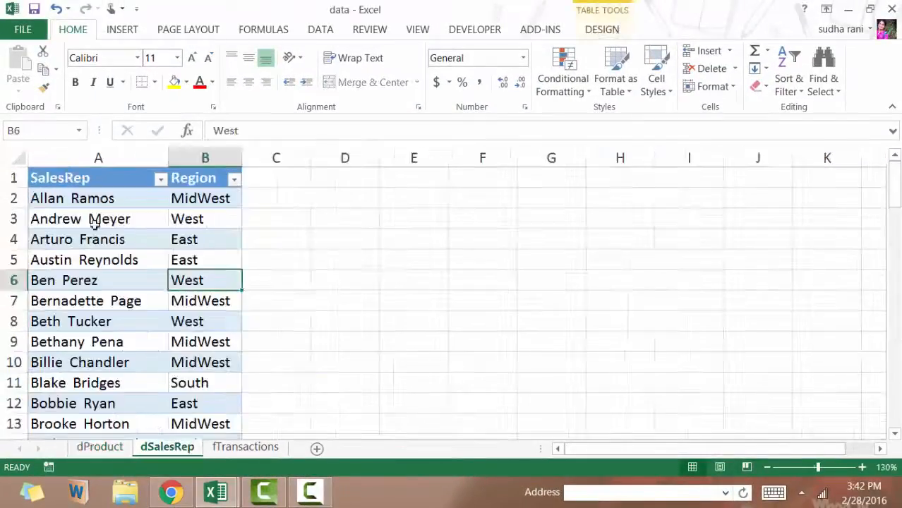
click(245, 448)
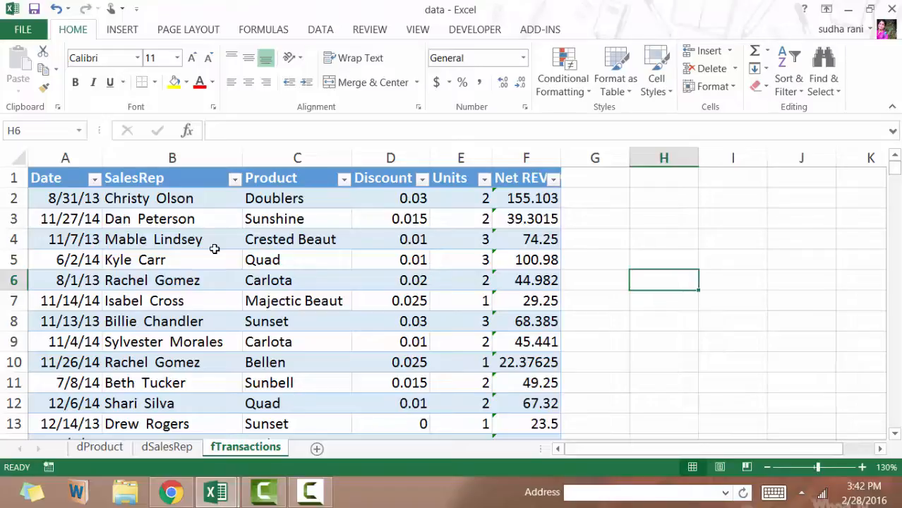
click(104, 452)
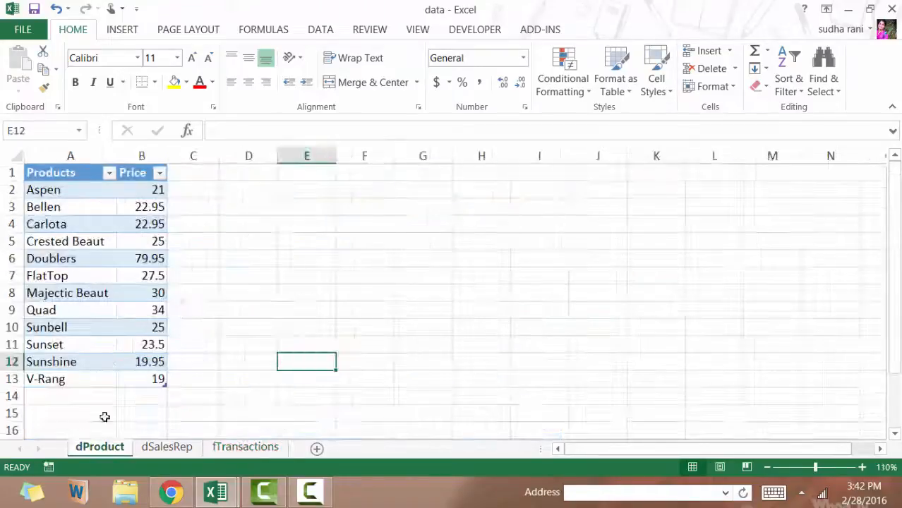
click(323, 272)
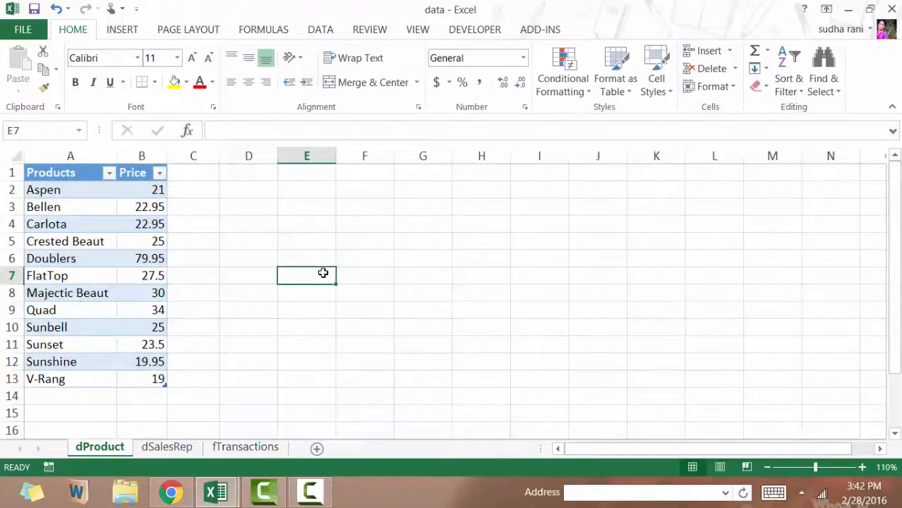
click(216, 194)
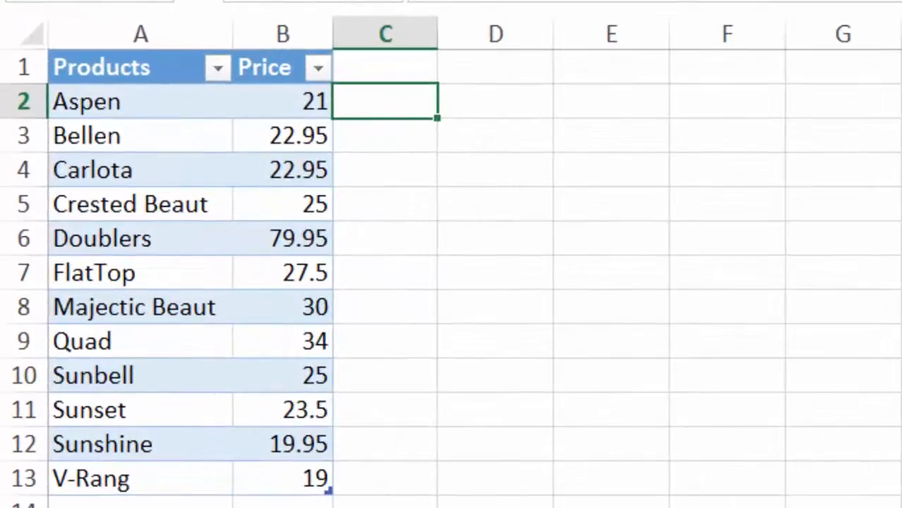
Enable the Microsoft Office PowerPivot for Excel 2013 and Power View COM add-ins in the Excel options.
click(21, 30)
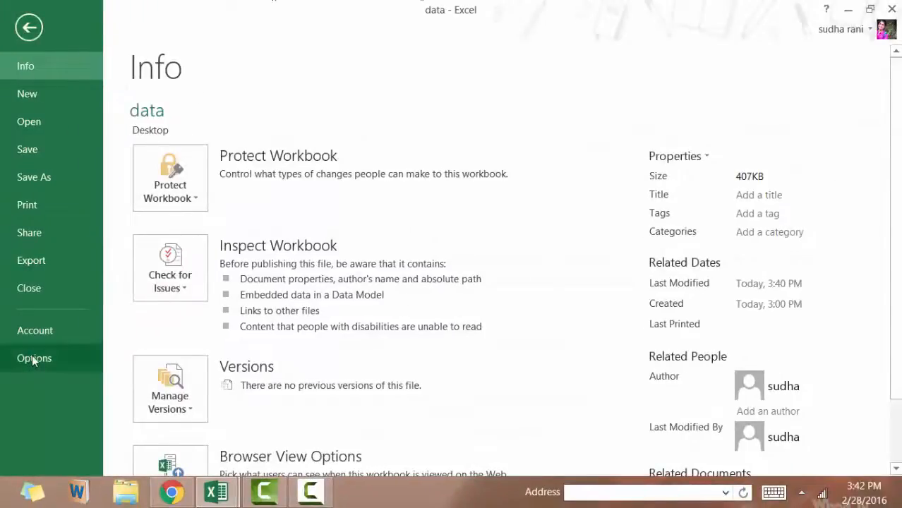
click(32, 357)
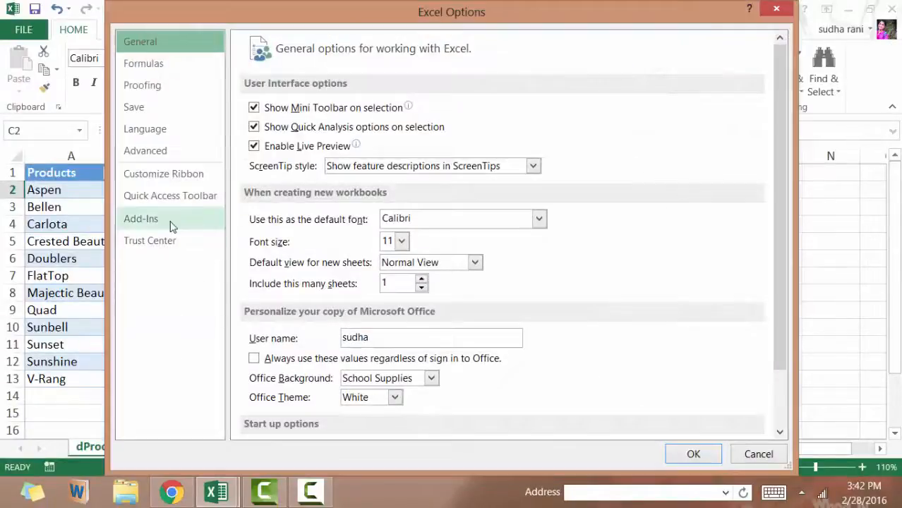
click(168, 225)
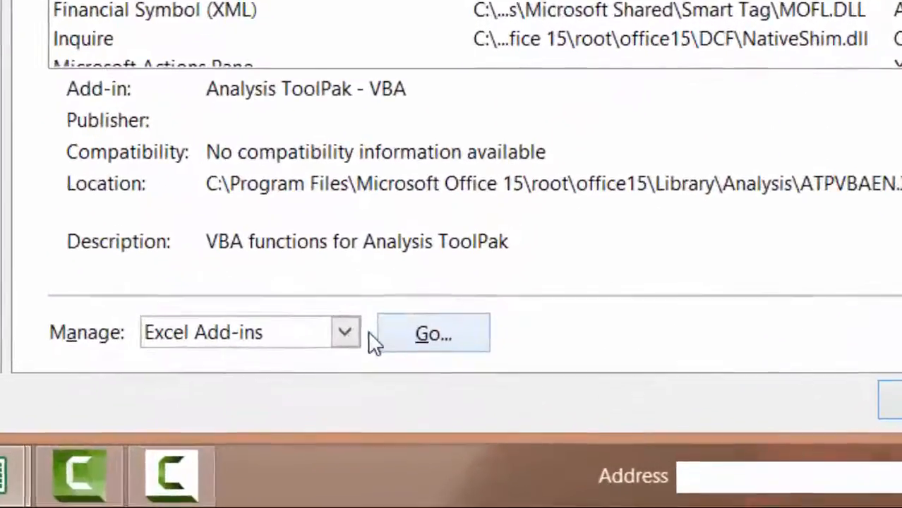
click(374, 381)
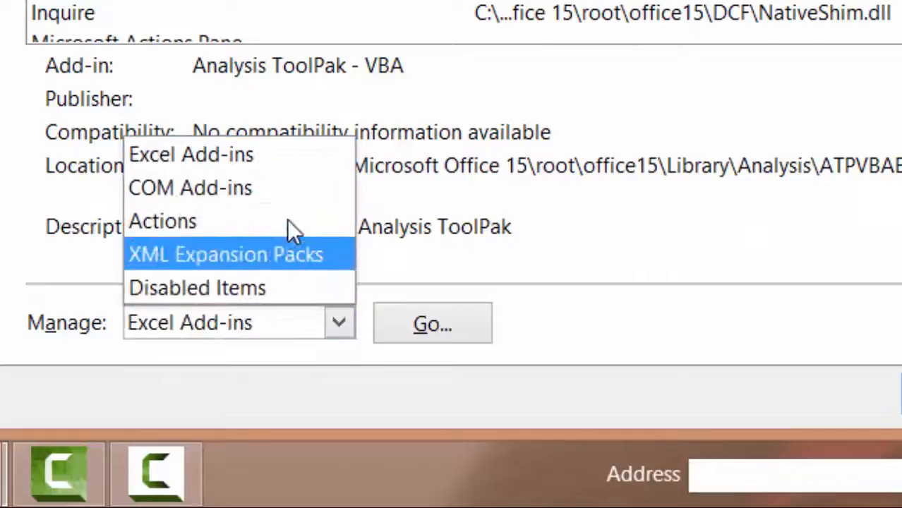
click(244, 189)
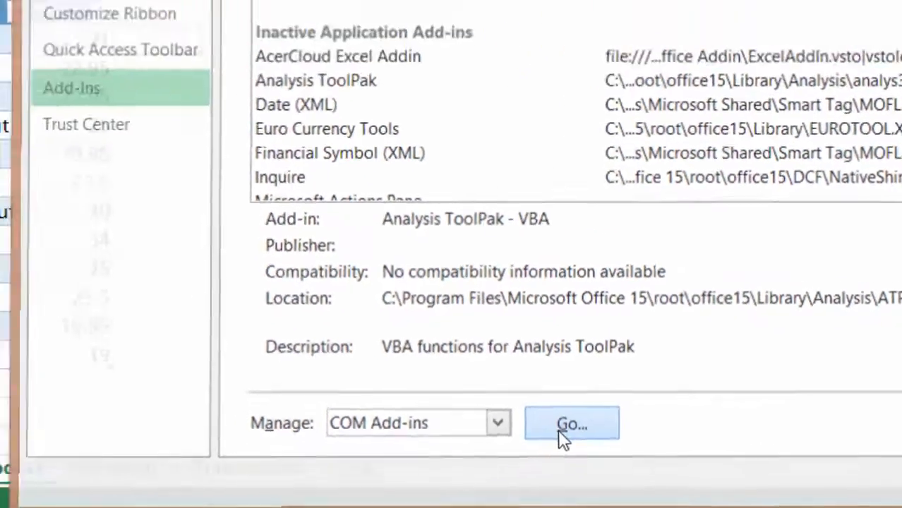
click(413, 332)
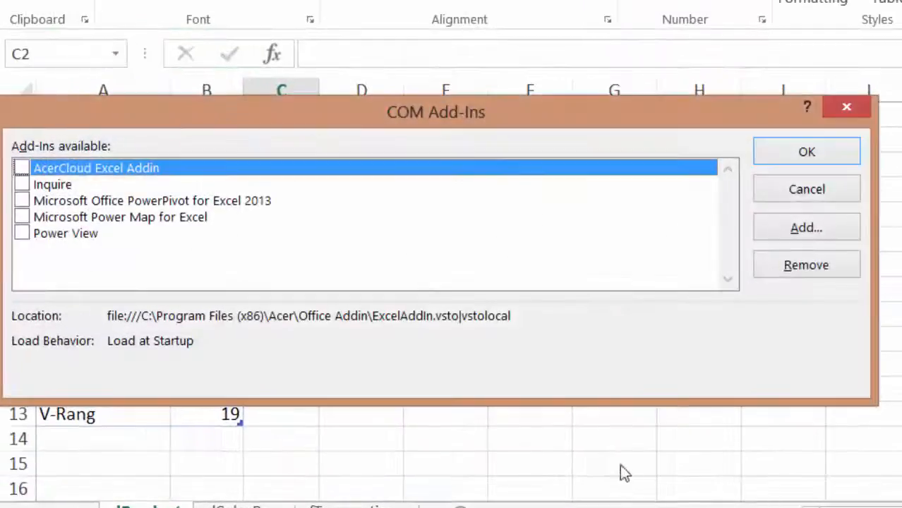
click(22, 201)
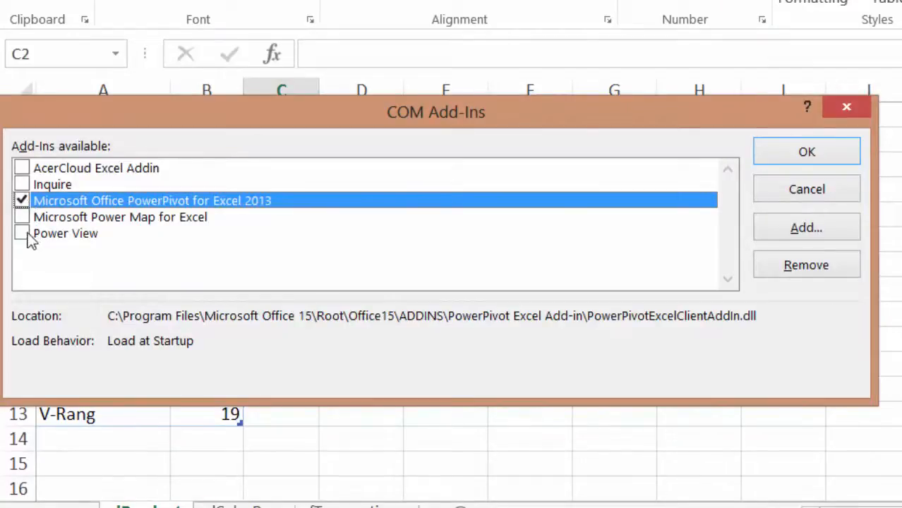
click(22, 234)
click(778, 153)
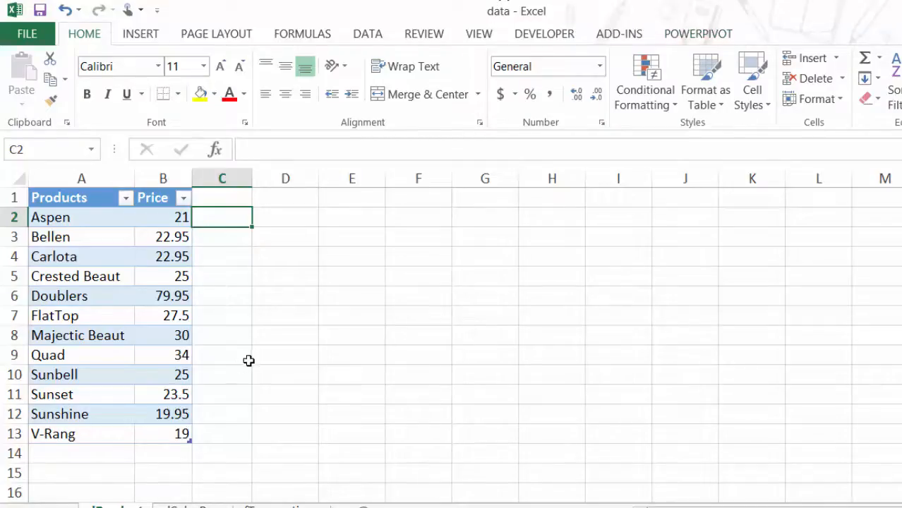
Display the PowerPivot commands, look through the other sheets of the workbook, and return to dProduct.
click(697, 34)
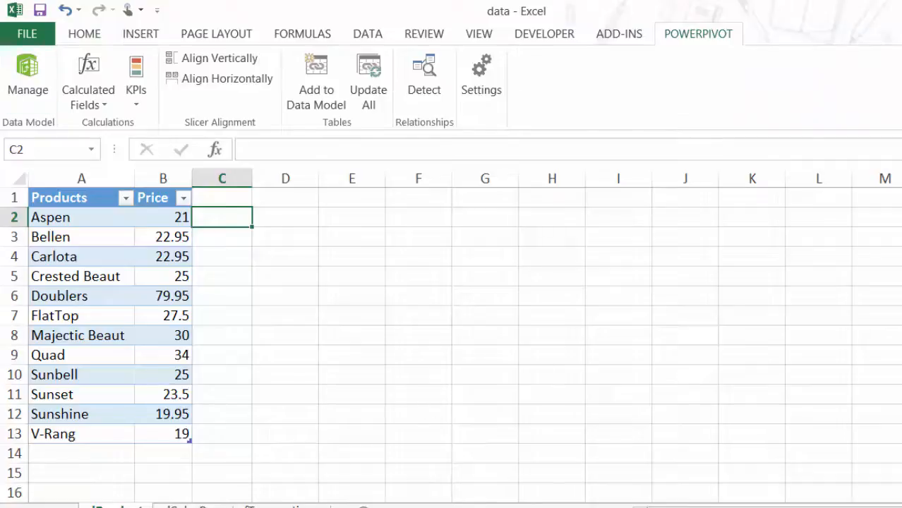
key(ctrl+Page_Down)
key(ctrl+Page_Down)
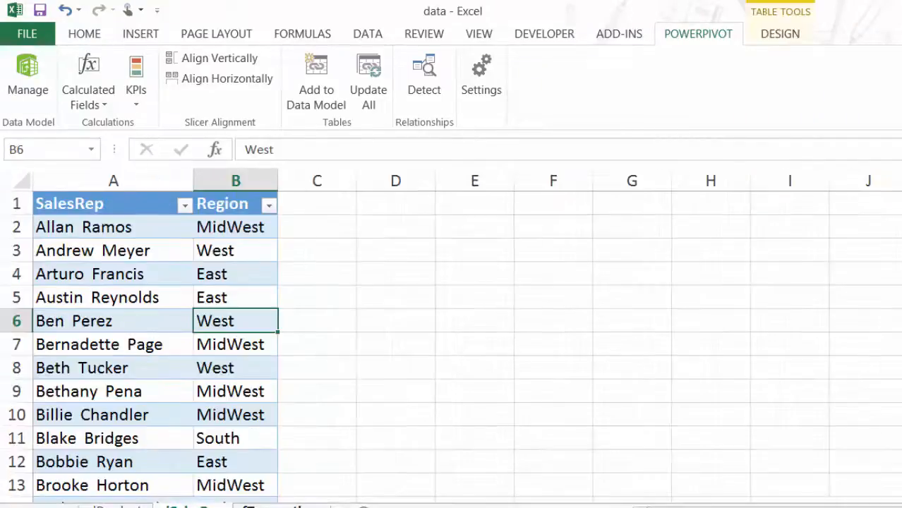
key(ctrl+Page_Up)
key(ctrl+Page_Up)
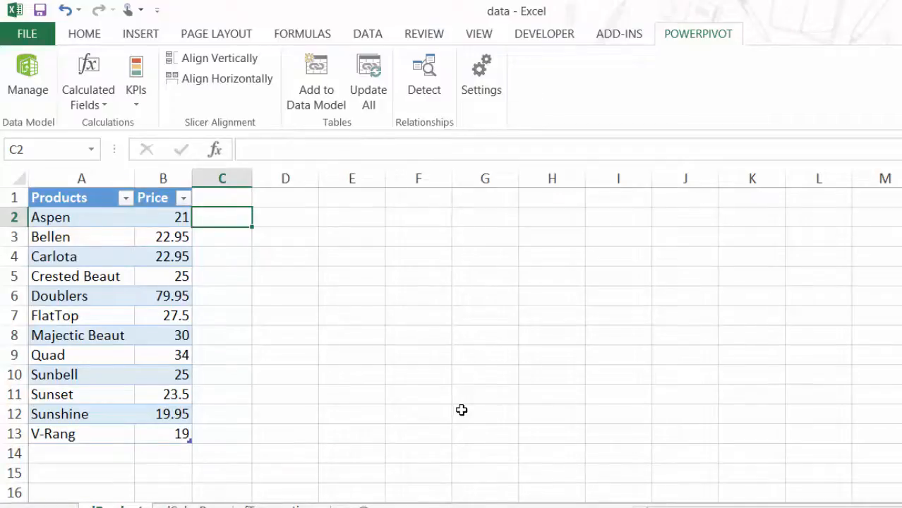
click(337, 391)
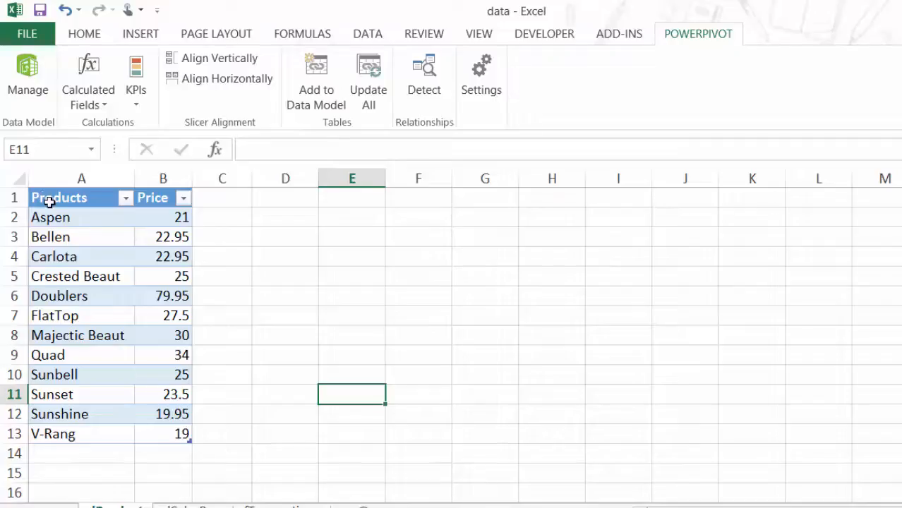
Select the product table in A1:B13 and check the table name assigned to it.
drag(49, 201, 182, 436)
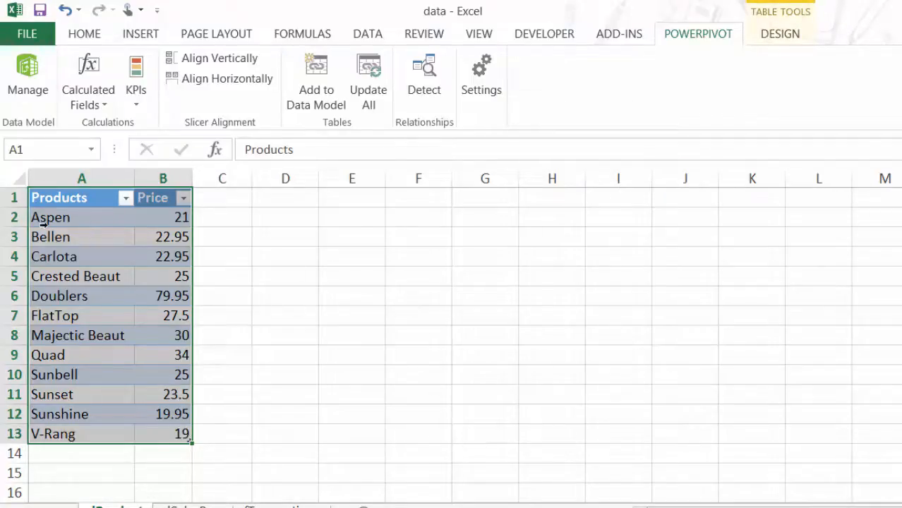
click(778, 34)
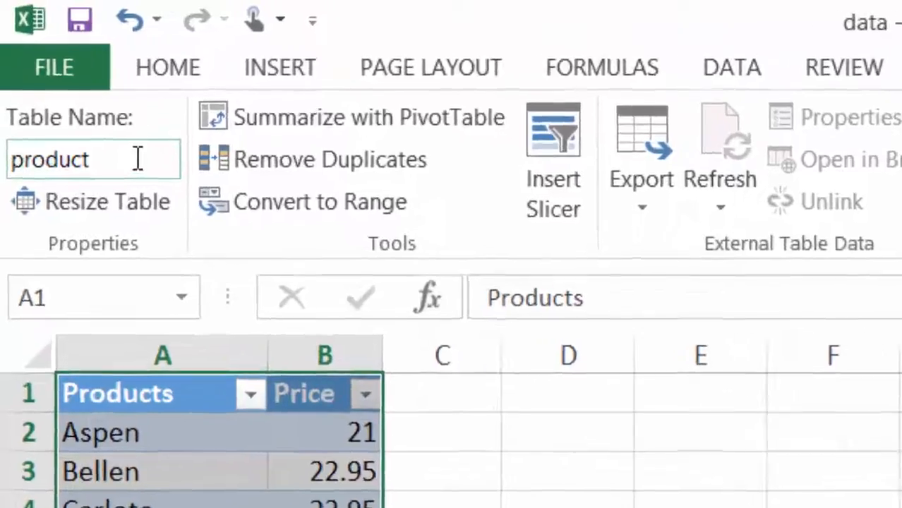
click(68, 80)
click(140, 164)
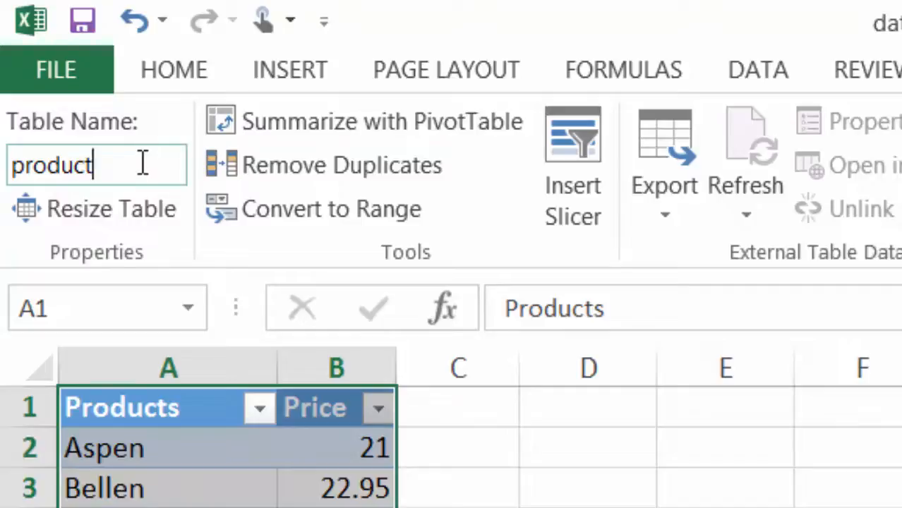
click(726, 506)
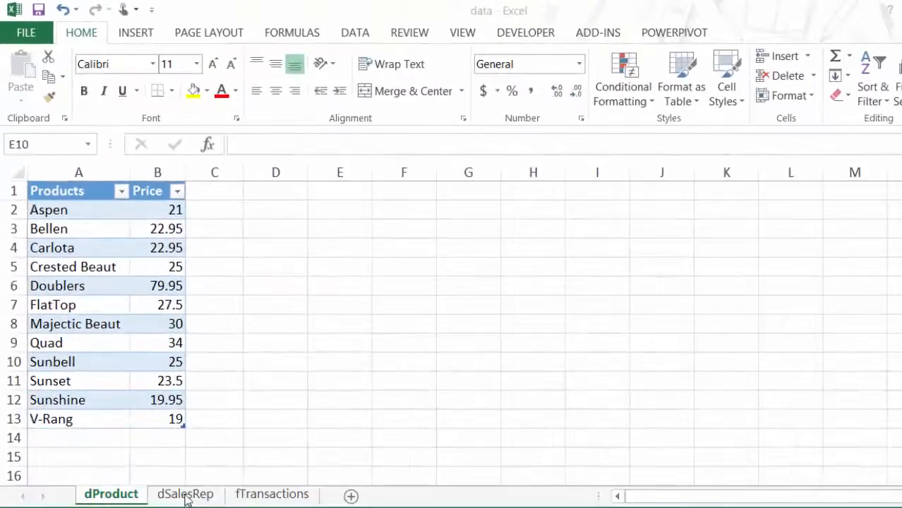
Select the whole SalesRep and Region table on dSalesRep to inspect it, and return to the dProduct sheet.
click(185, 495)
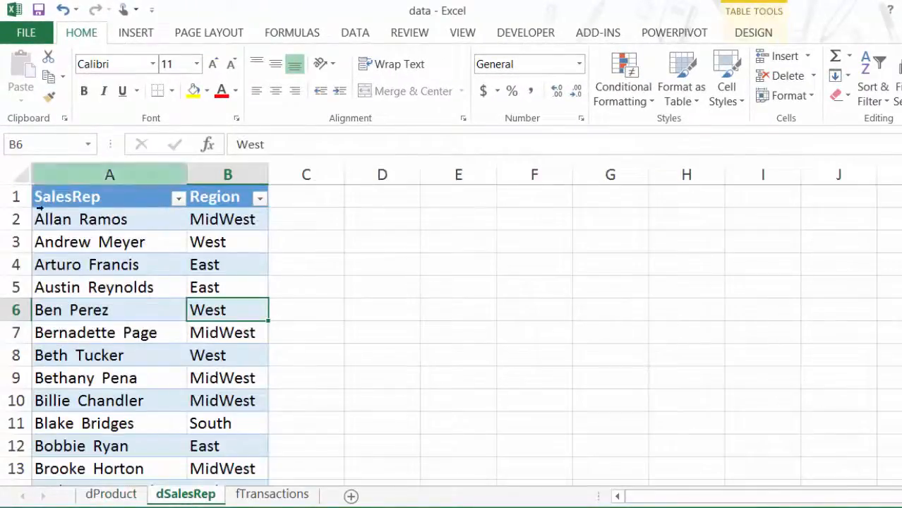
drag(42, 195, 257, 314)
click(756, 35)
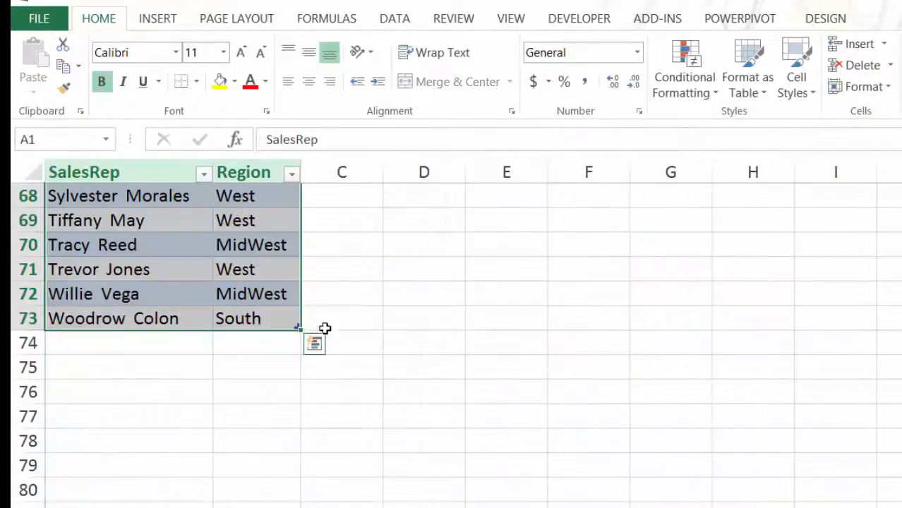
scroll(328, 309, up, 20)
scroll(332, 307, up, 3)
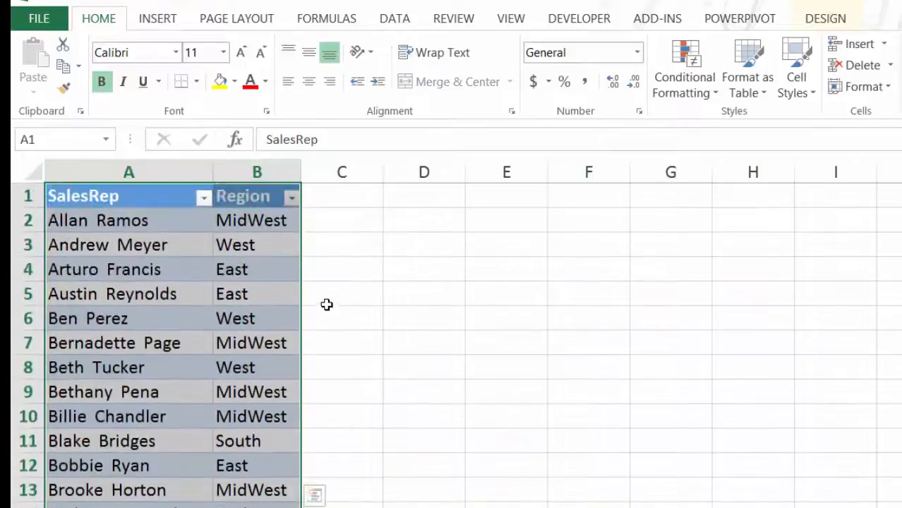
click(334, 253)
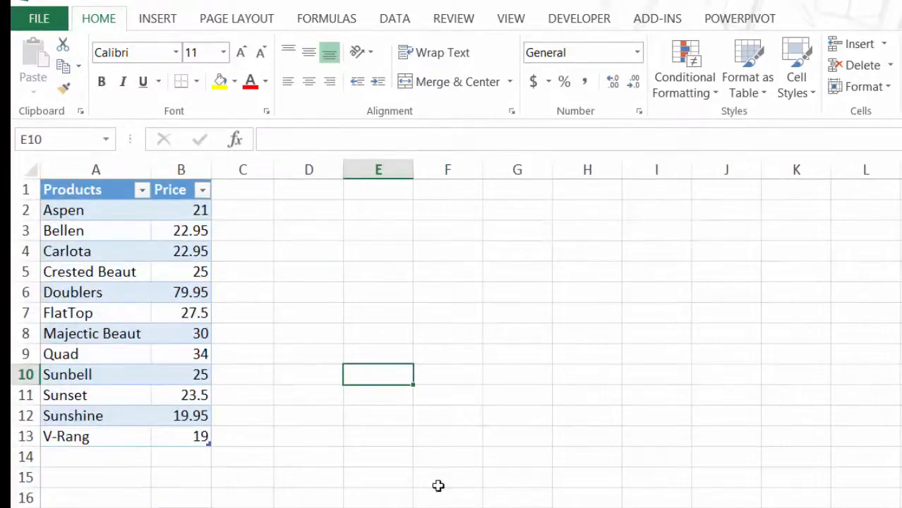
Open the PowerPivot data model window for the data workbook, then return to the workbook and close it.
click(756, 18)
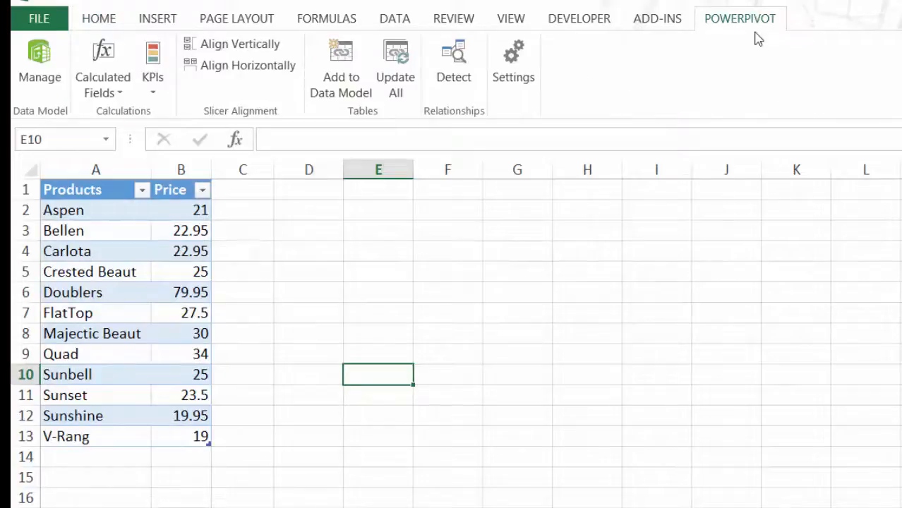
click(40, 67)
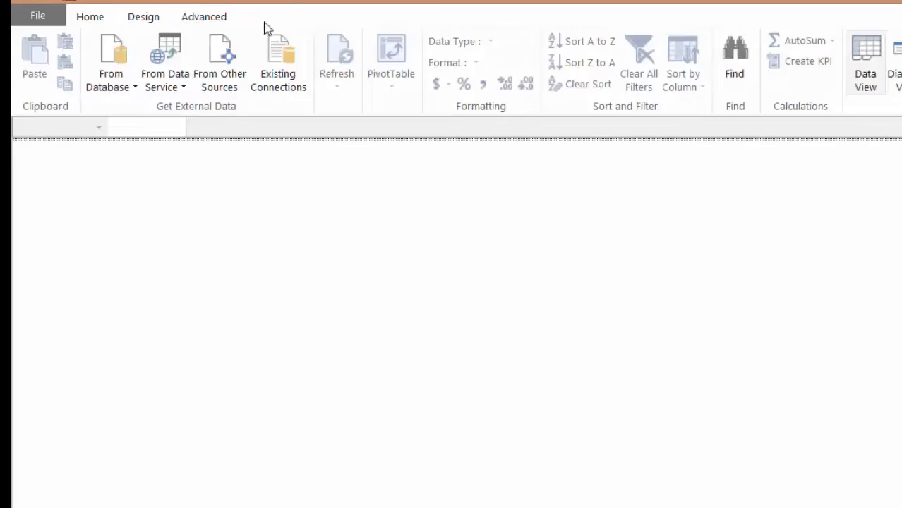
mouse_move(281, 507)
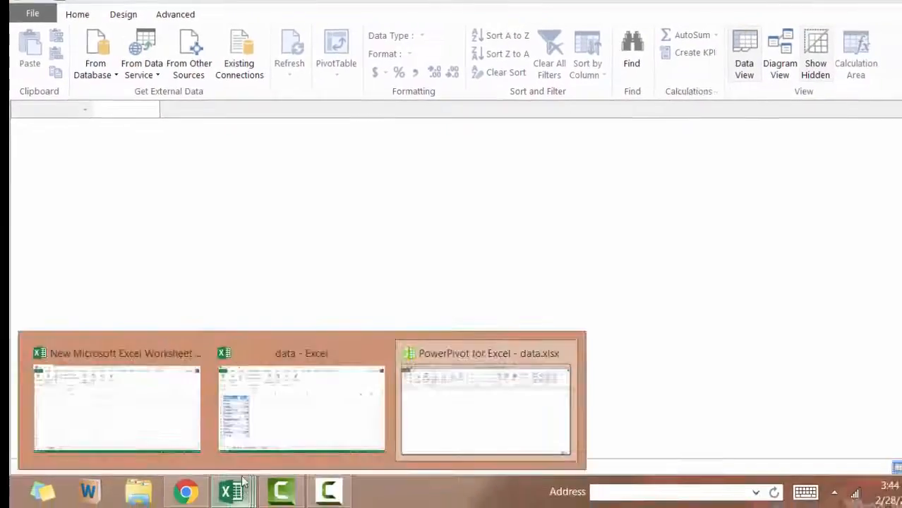
click(302, 393)
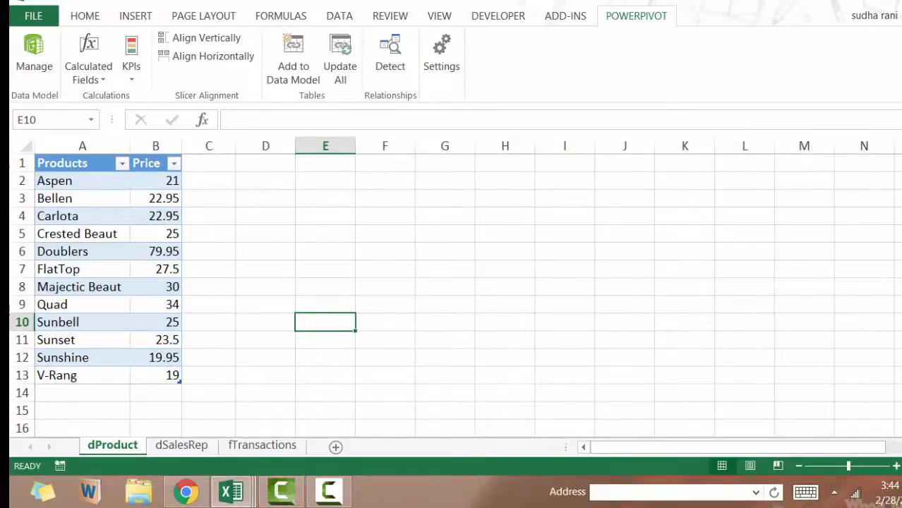
key(ctrl+w)
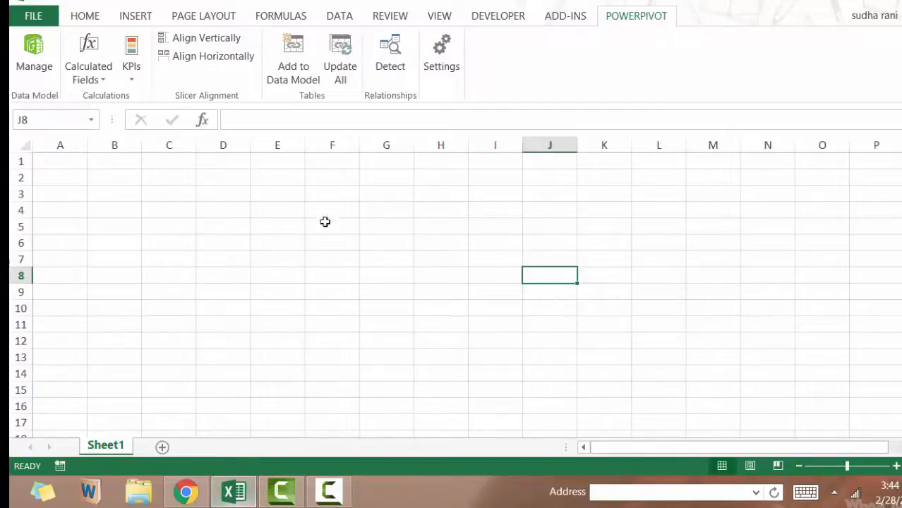
Open the data model of the blank worksheet's workbook and review its dProduct, dSalesRep and fTransactions tables.
click(28, 48)
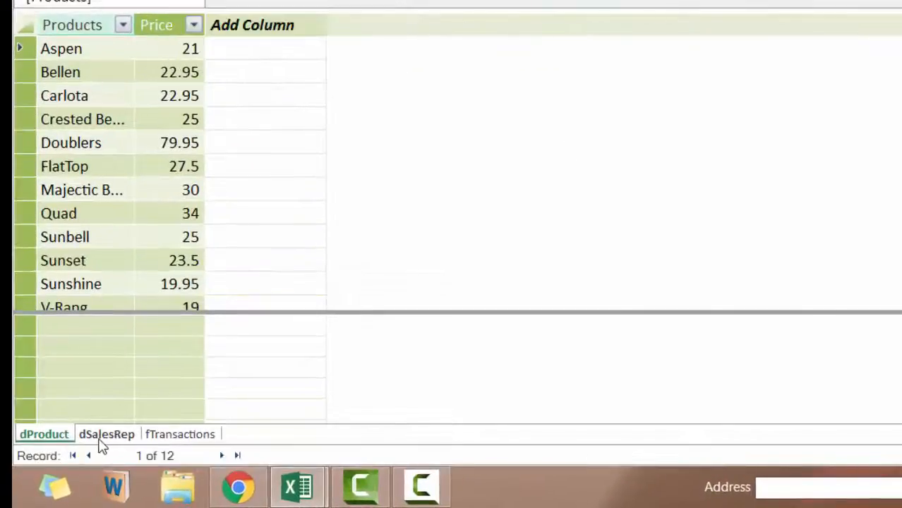
click(107, 436)
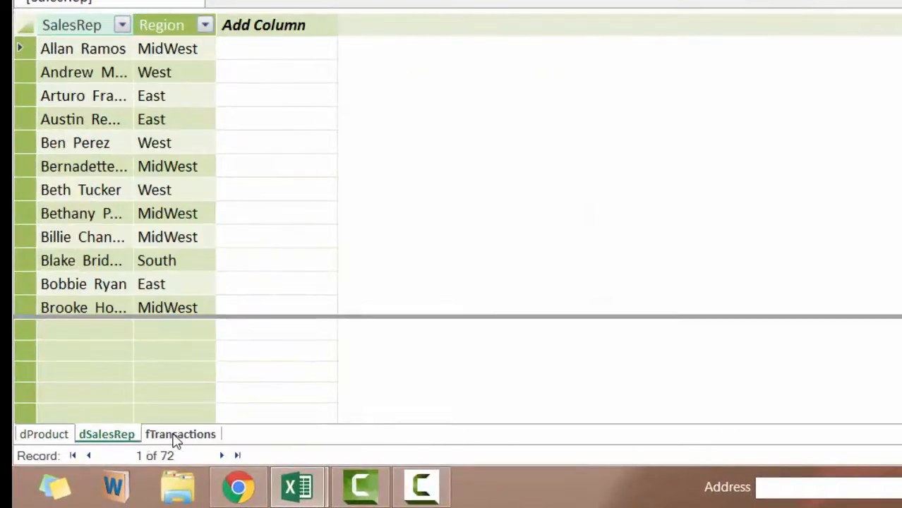
click(175, 437)
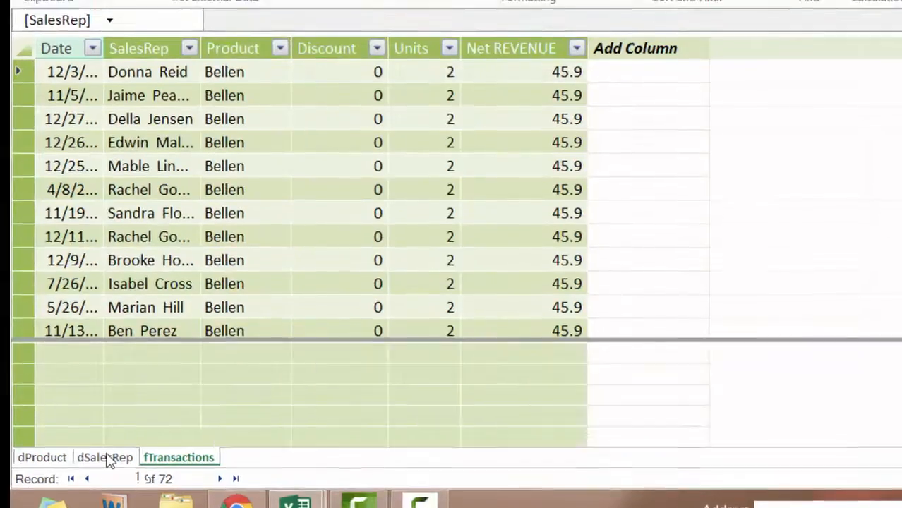
click(63, 432)
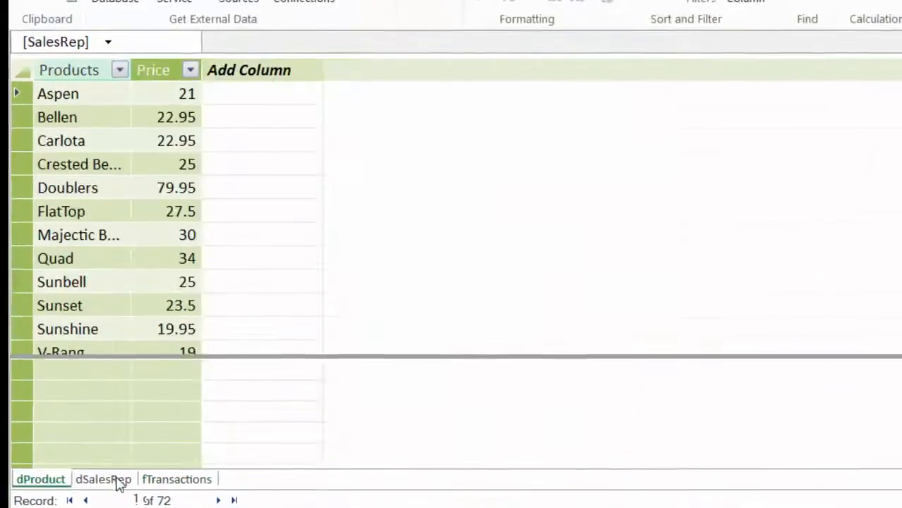
click(106, 435)
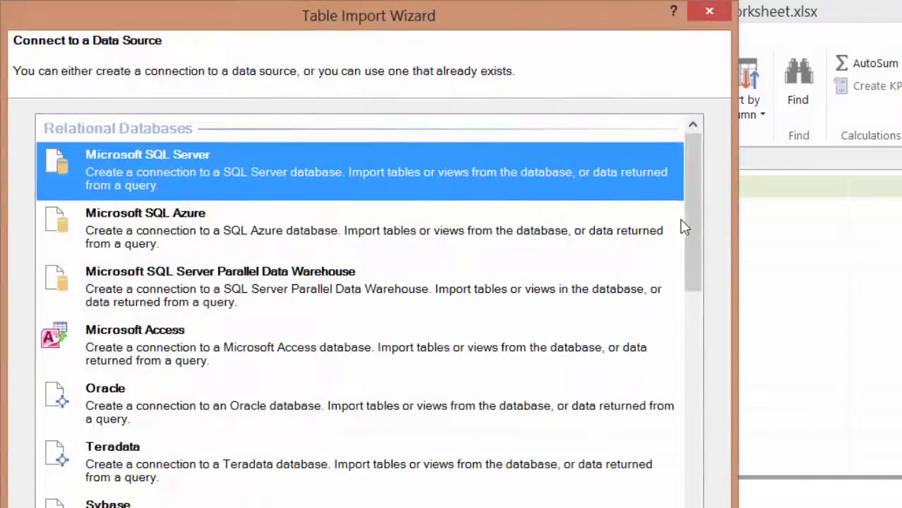
Step through the Table Import Wizard with the Excel file data.xlsx as source up to its table list, and cancel the import.
click(681, 226)
drag(690, 272, 688, 504)
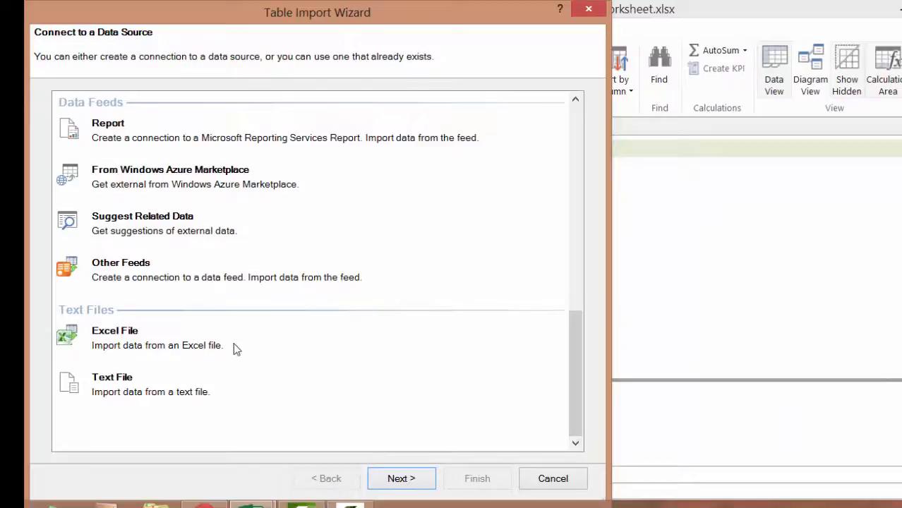
click(223, 345)
click(415, 484)
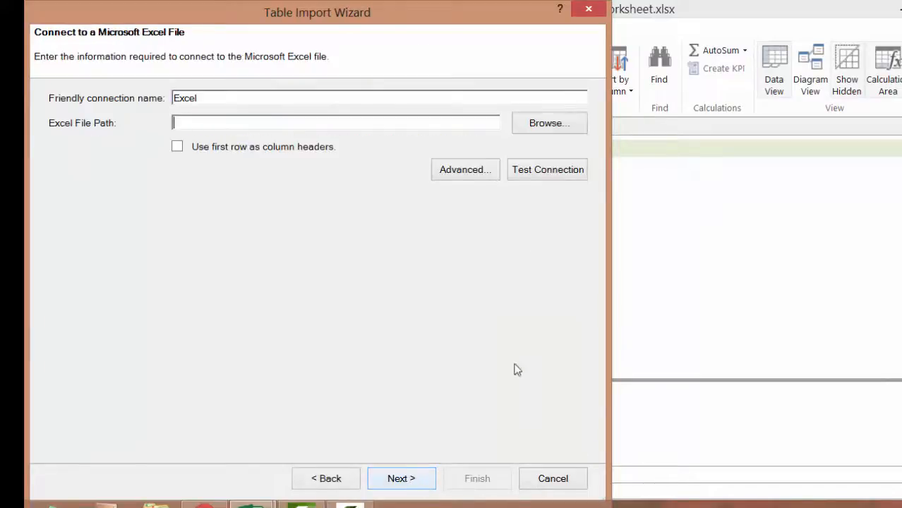
click(545, 124)
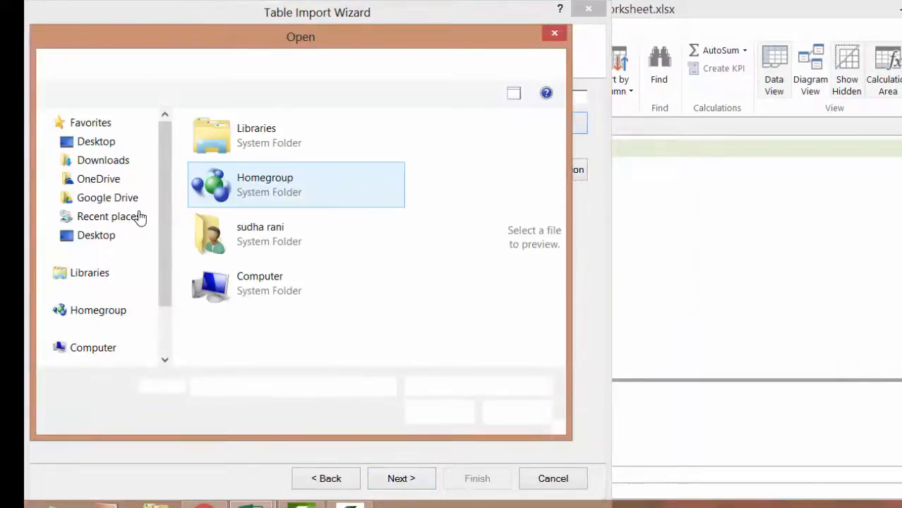
scroll(164, 252, down, 2)
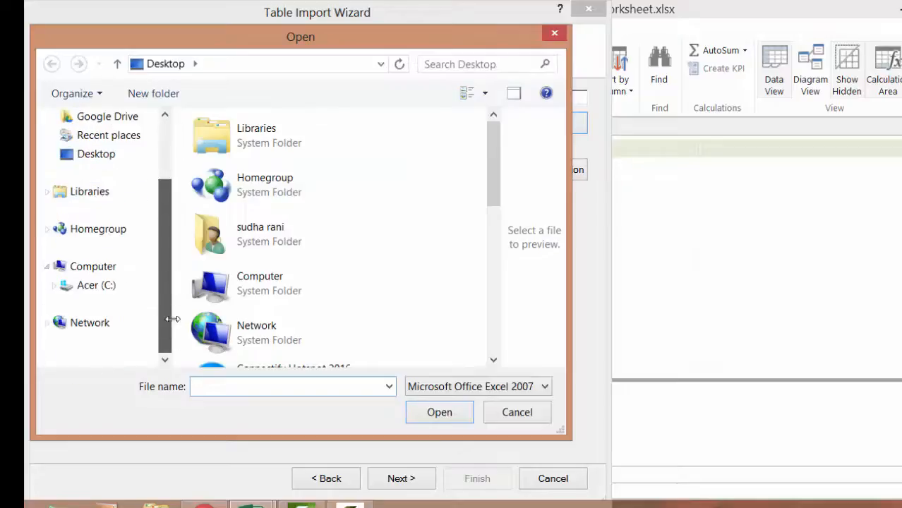
drag(493, 187, 497, 314)
double_click(313, 205)
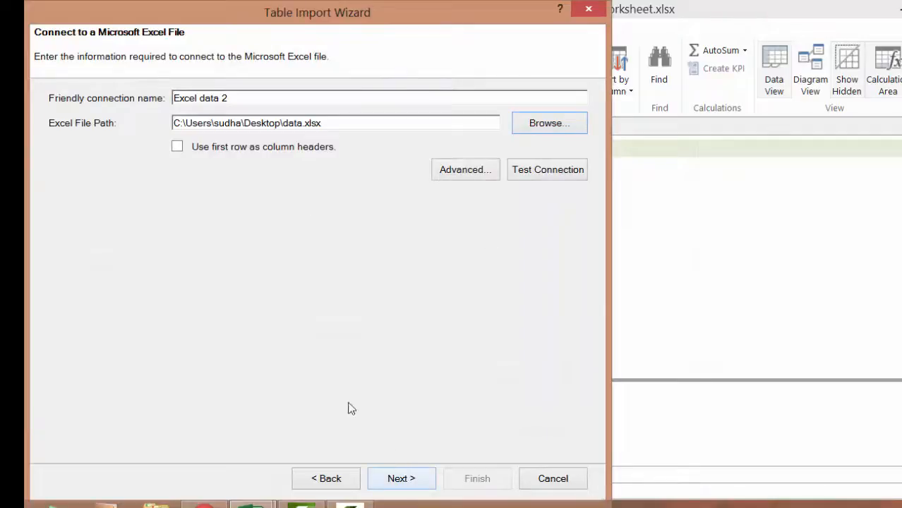
click(401, 479)
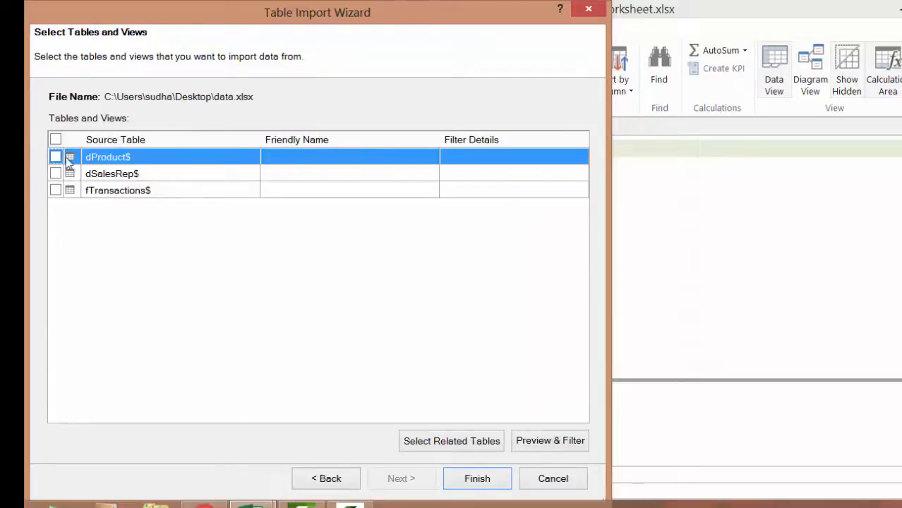
click(553, 478)
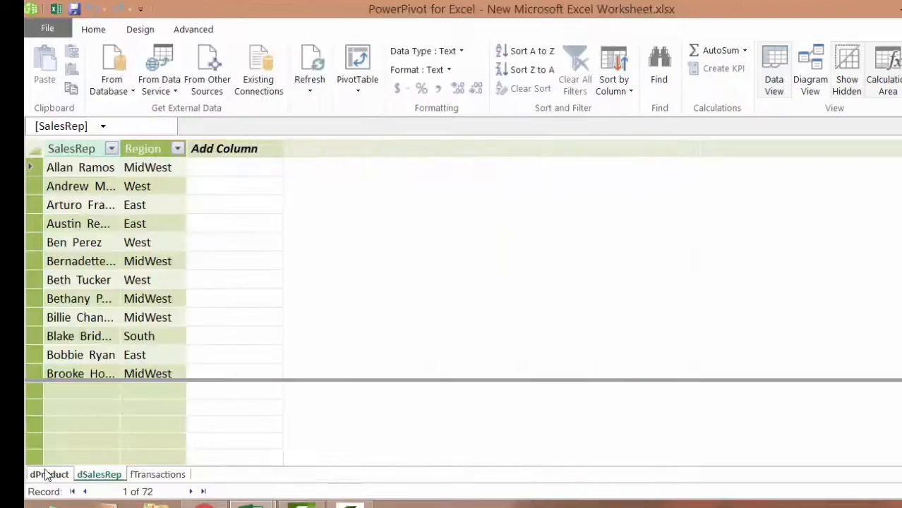
Look over the dProduct, fTransactions and dSalesRep tables in the data model.
click(46, 472)
click(170, 473)
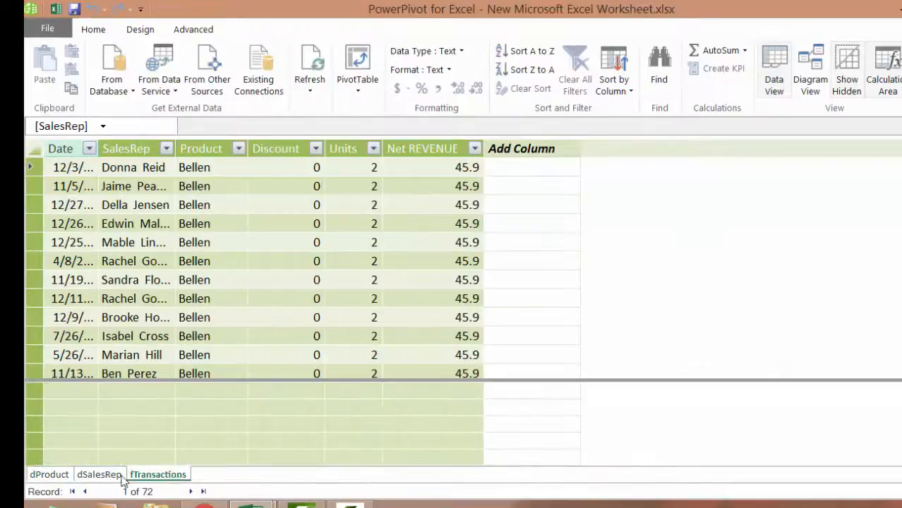
double_click(97, 475)
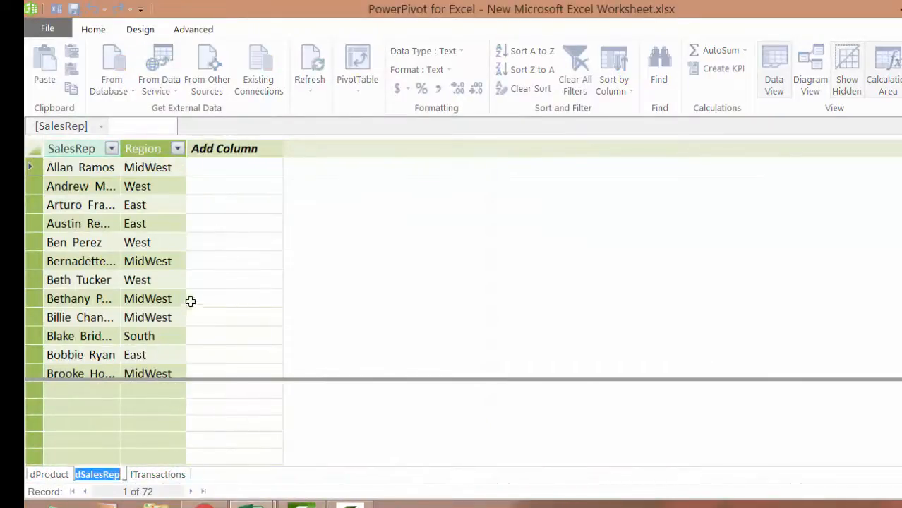
Display the model as a diagram and place fTransactions below and between dProduct and dSalesRep, enlarged to list all its fields.
click(819, 75)
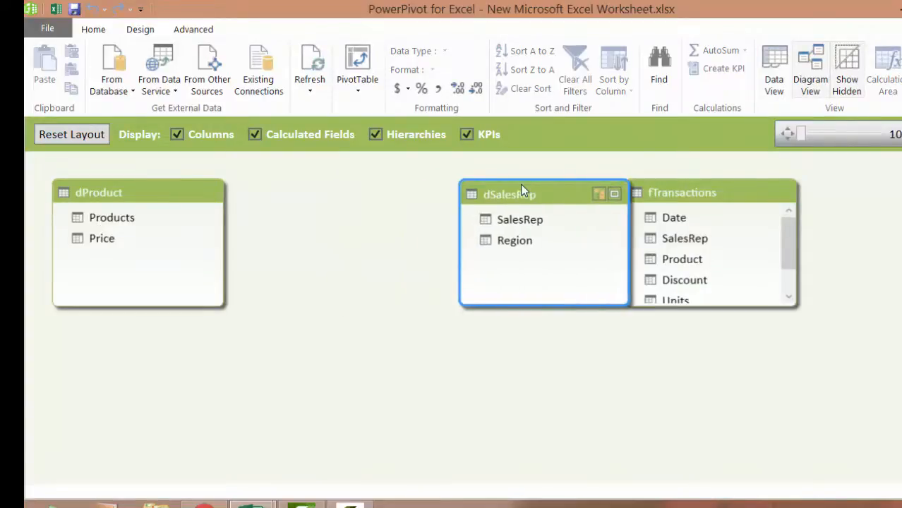
click(699, 192)
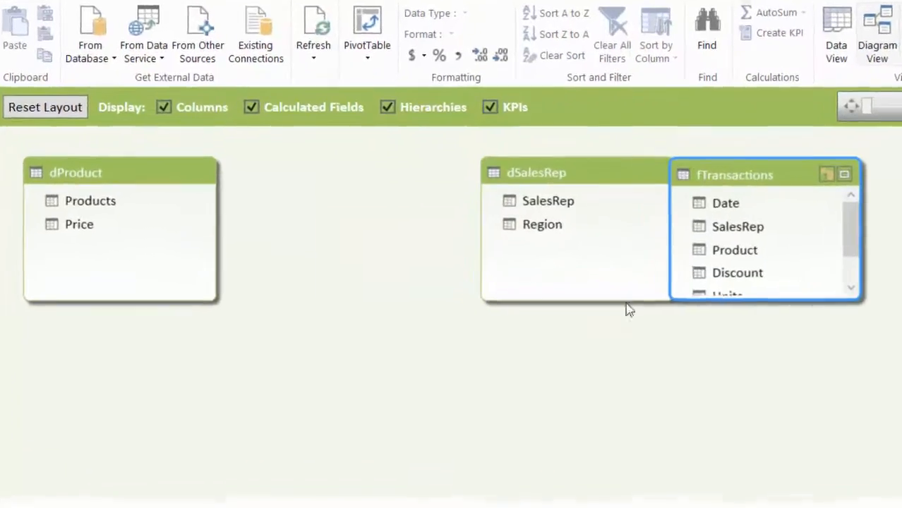
drag(741, 175, 301, 300)
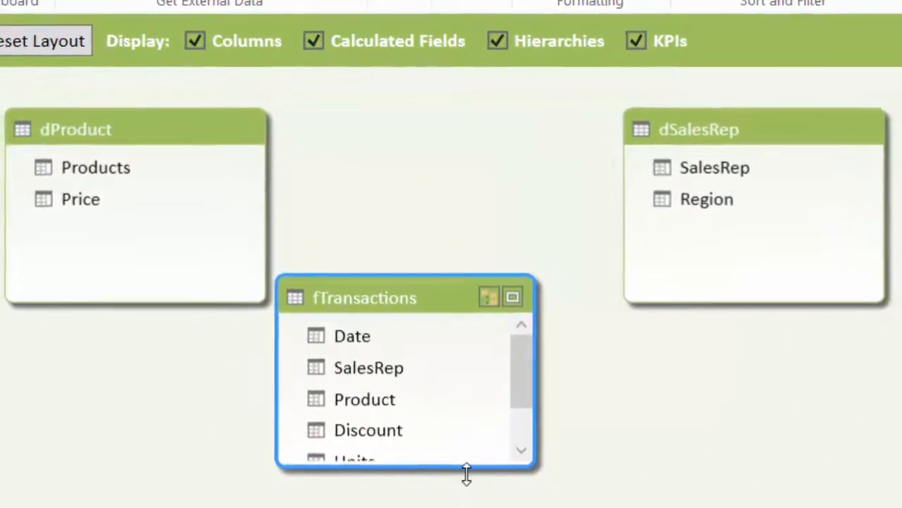
drag(466, 476, 468, 507)
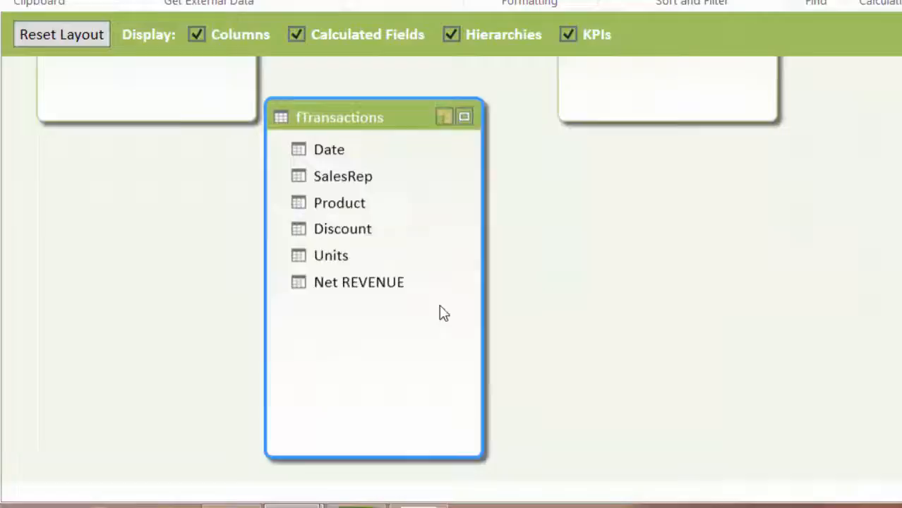
drag(443, 312, 467, 280)
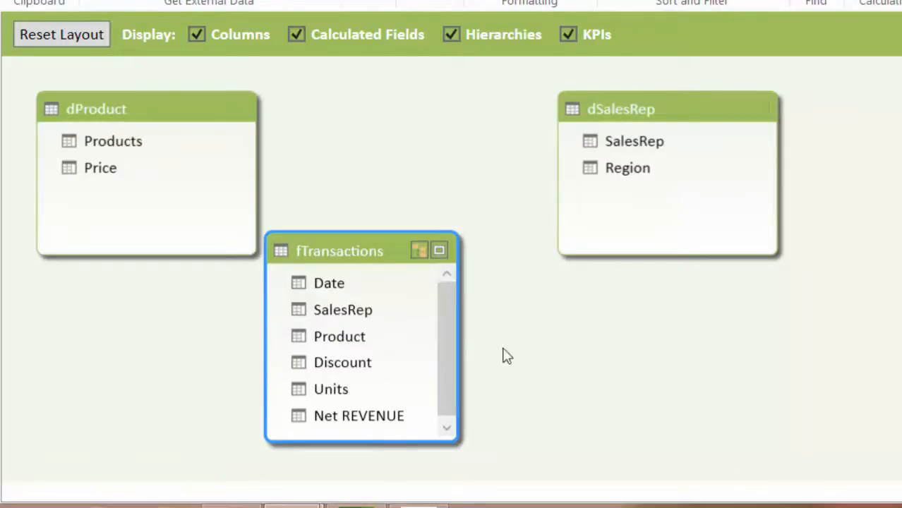
scroll(451, 326, down, 1)
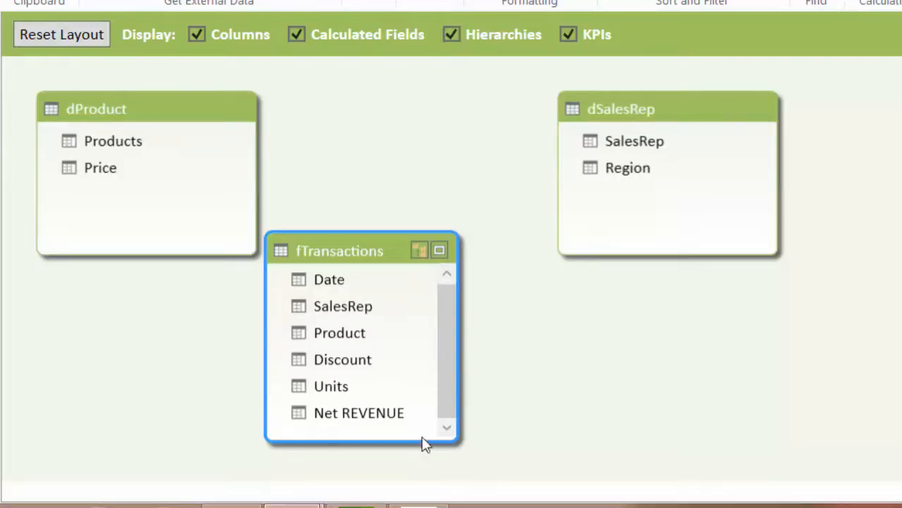
scroll(333, 335, up, 1)
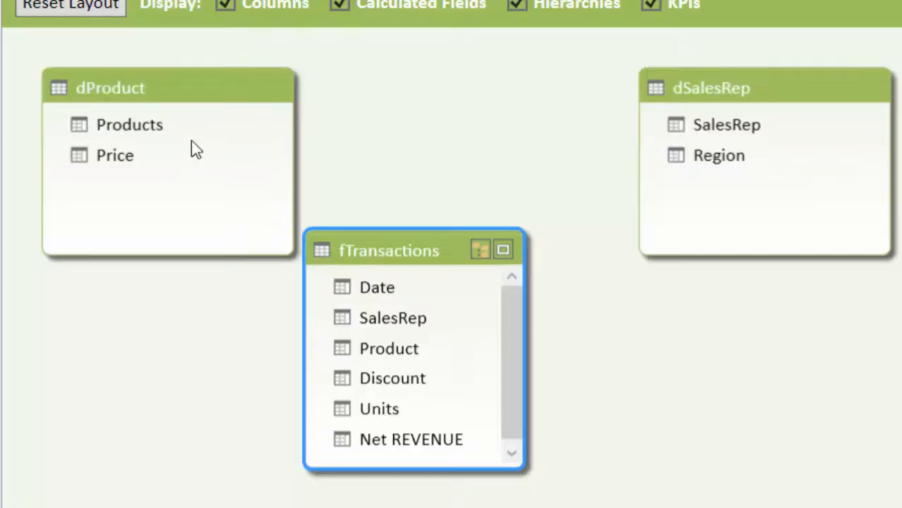
Relate Products in dProduct to Product in fTransactions and review the settings of that relationship.
drag(132, 127, 387, 353)
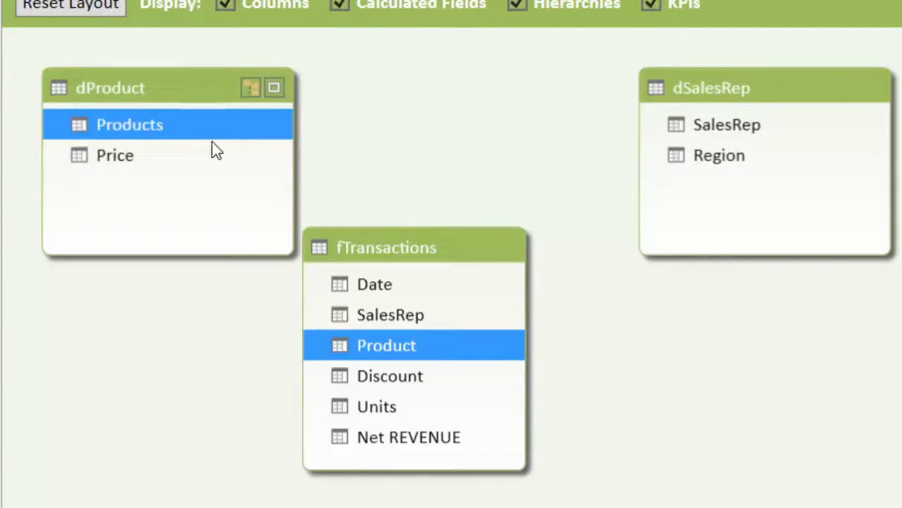
drag(470, 259, 518, 310)
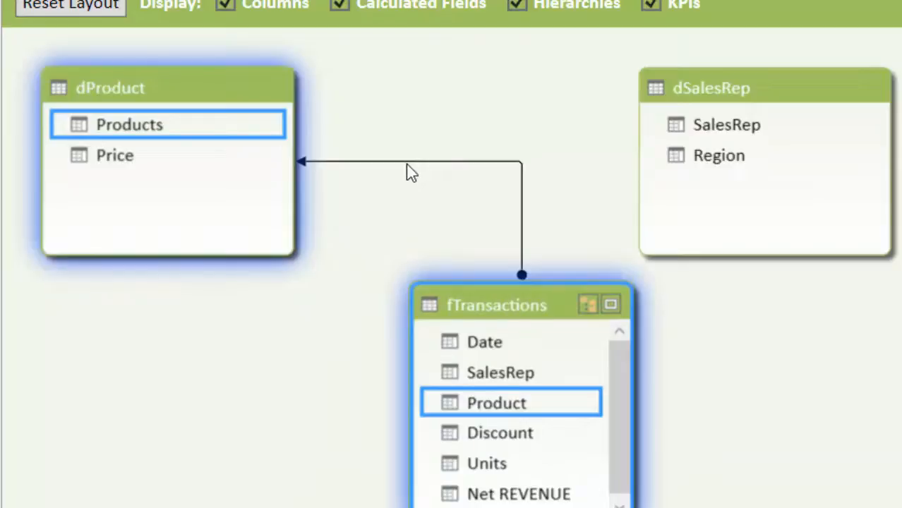
click(407, 163)
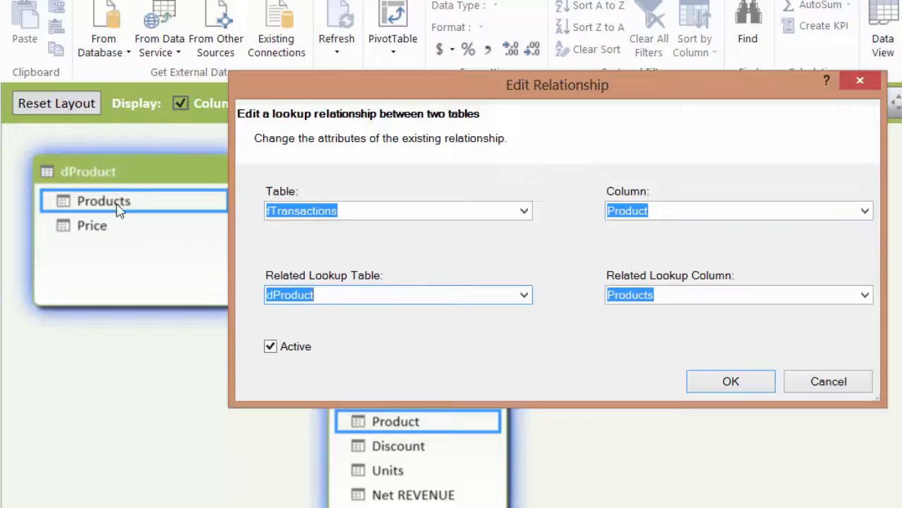
click(727, 381)
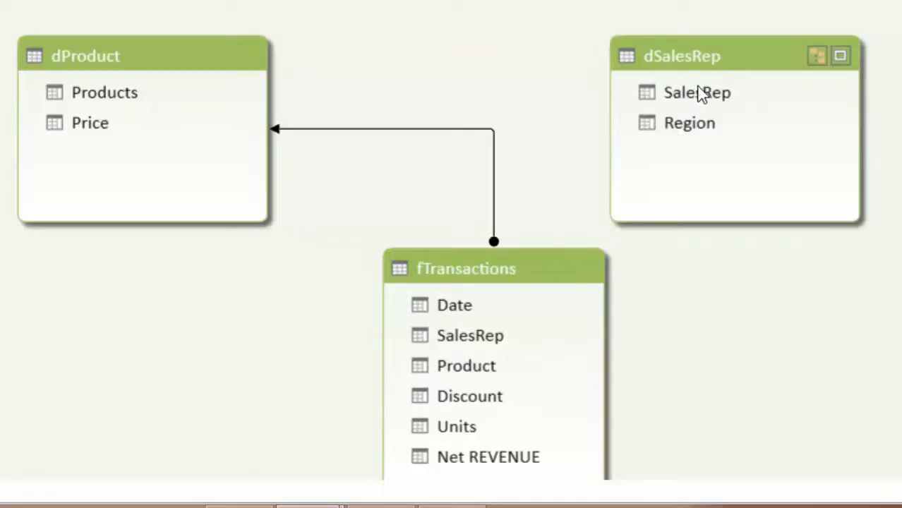
Relate SalesRep in dSalesRep to SalesRep in fTransactions, and return the model to the data view.
drag(707, 89, 492, 336)
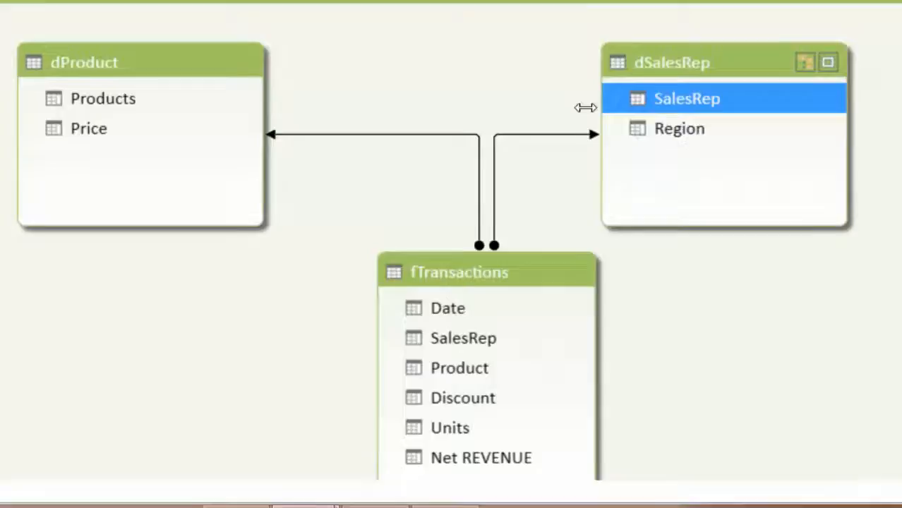
scroll(748, 346, down, 1)
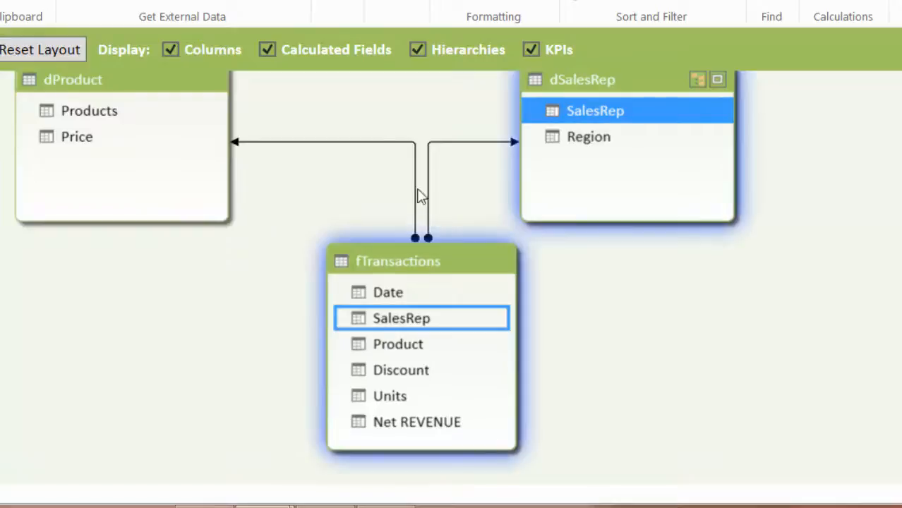
click(769, 56)
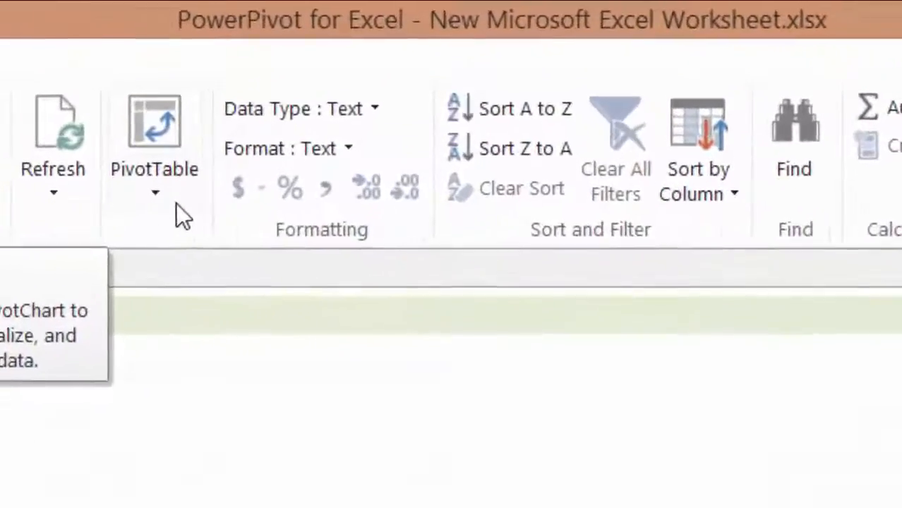
Insert a horizontal PivotChart and PivotTable pair from the data model on the existing Sheet1 at cell B3.
click(311, 88)
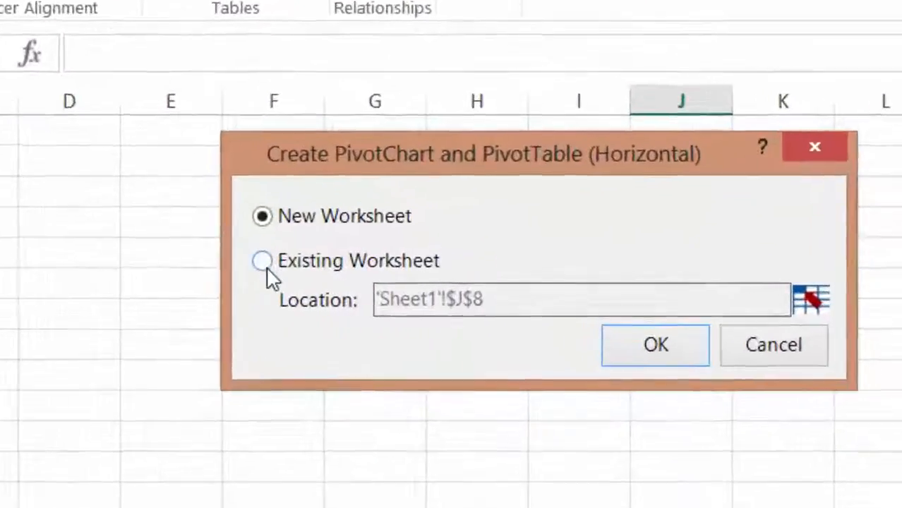
click(359, 278)
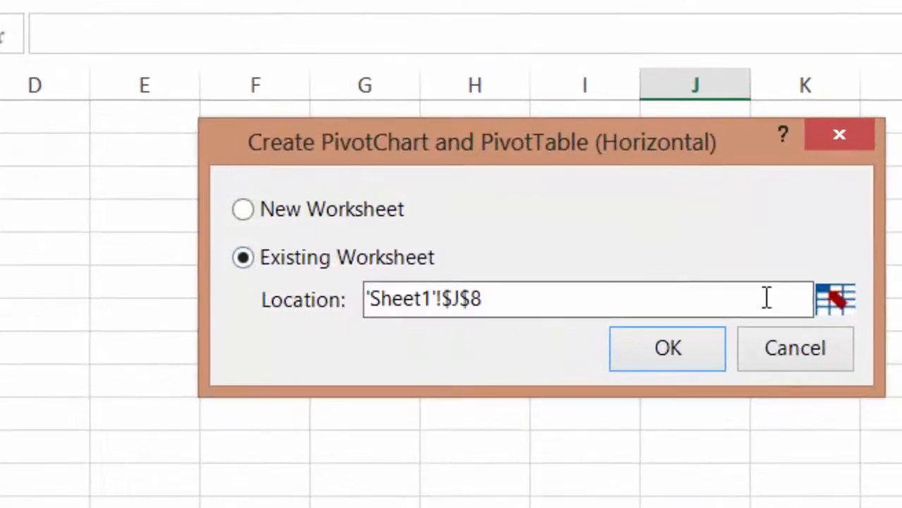
click(836, 304)
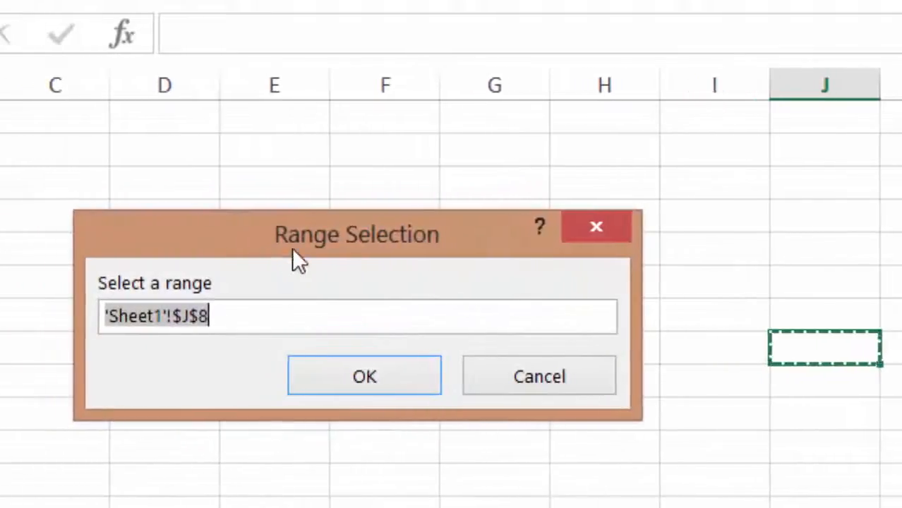
click(28, 171)
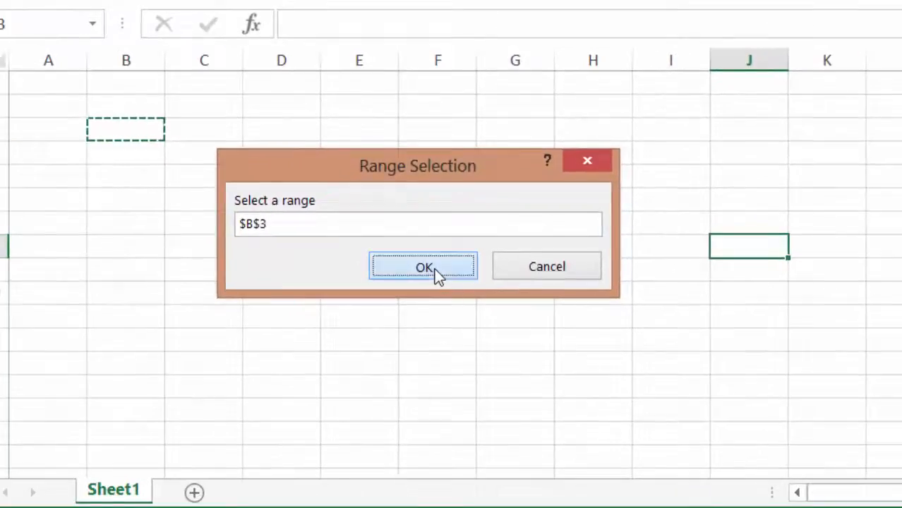
click(433, 302)
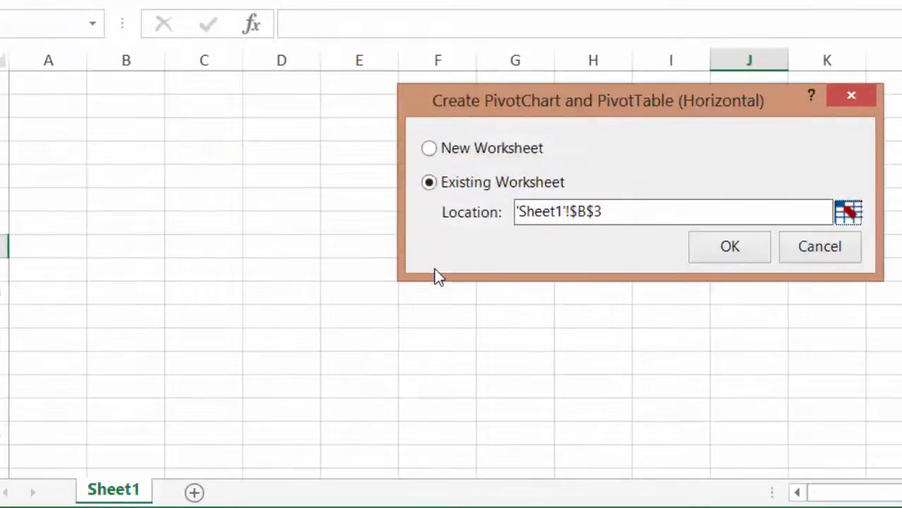
click(731, 251)
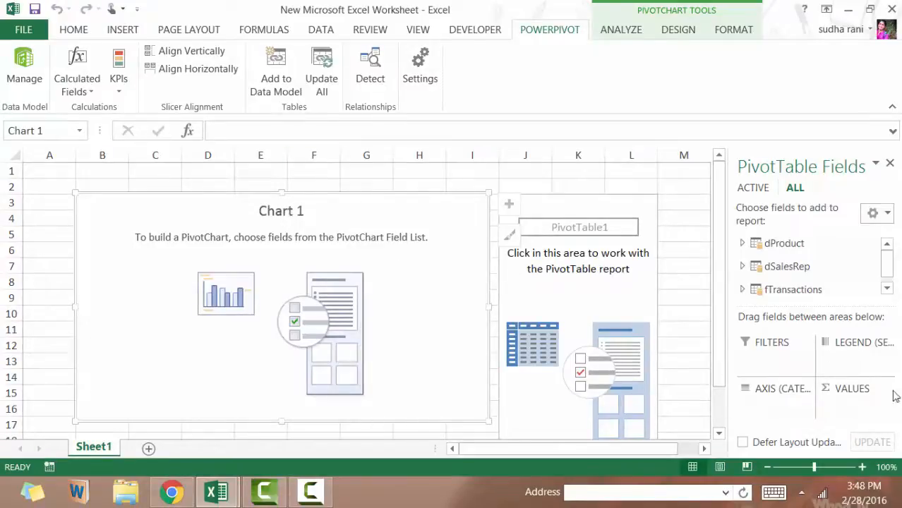
Add Net REVENUE from fTransactions as the summed value of the PivotChart.
click(810, 289)
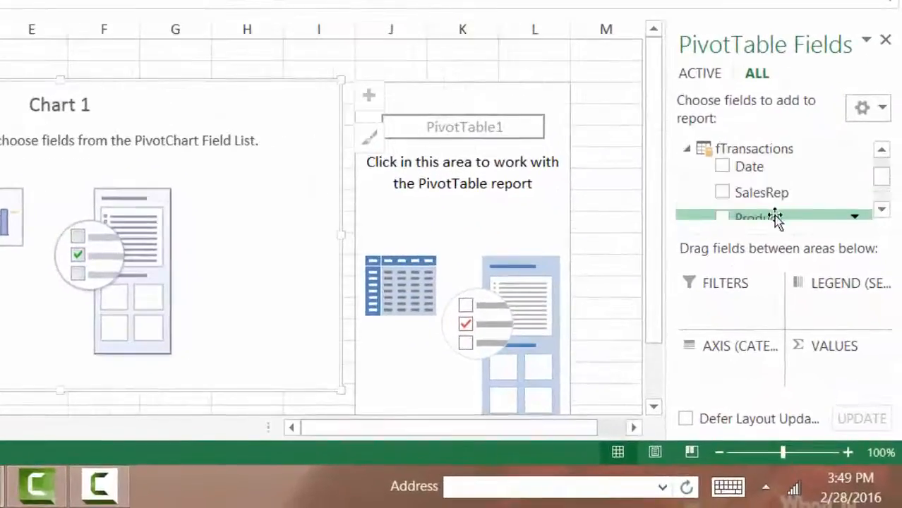
scroll(885, 181, down, 2)
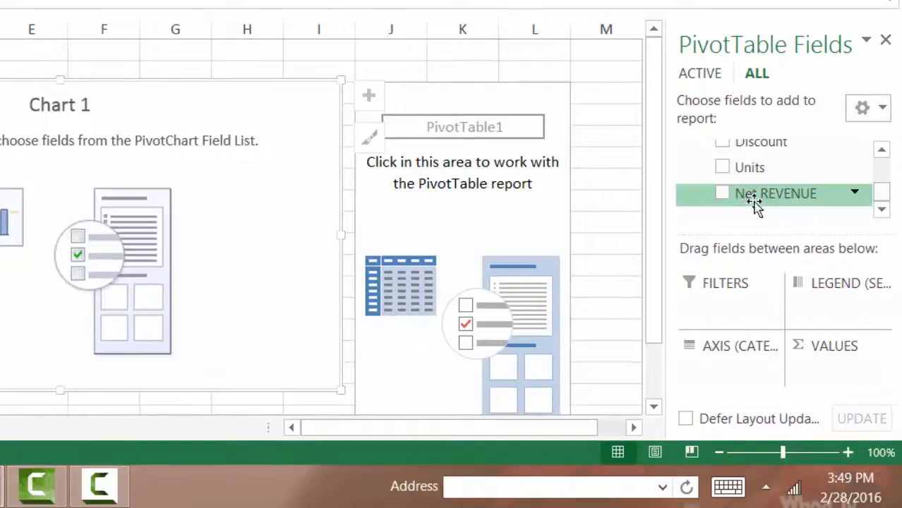
drag(752, 198, 831, 370)
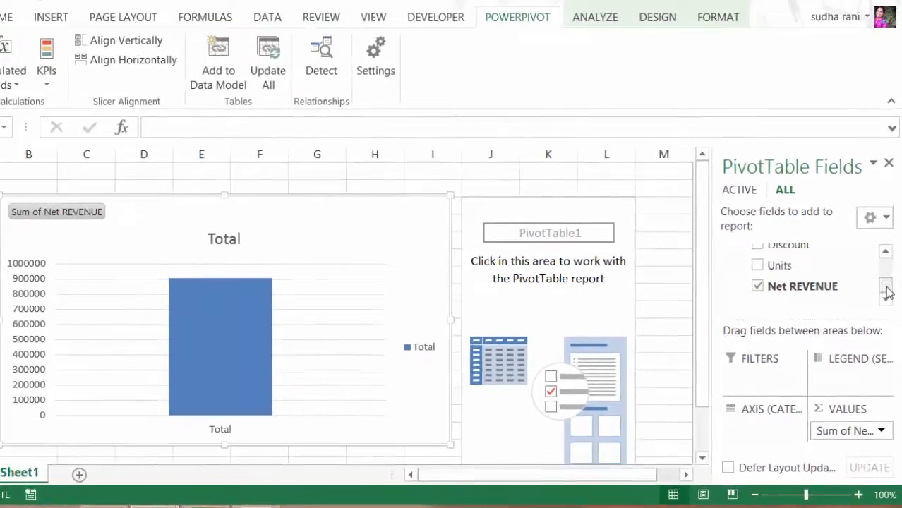
Add Region from dSalesRep as the PivotChart's axis categories and SalesRep as its legend series.
drag(888, 294, 885, 262)
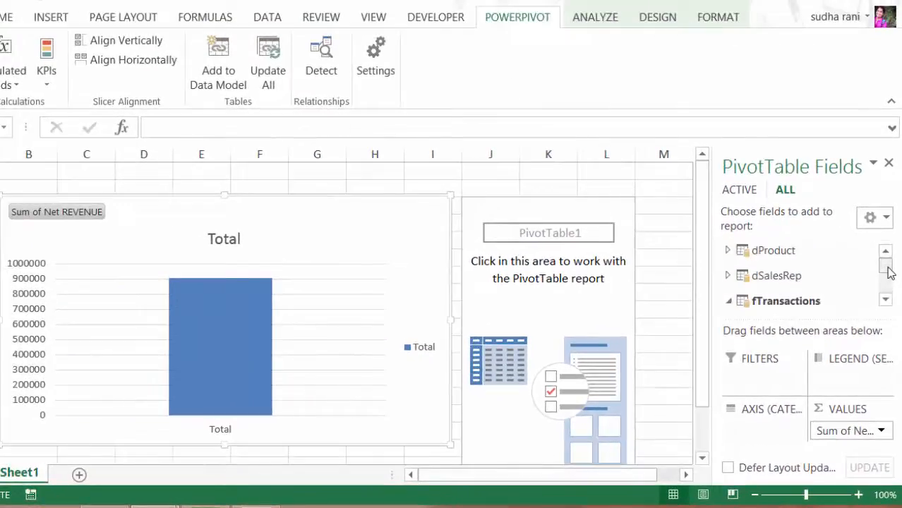
click(776, 276)
mouse_move(888, 272)
mouse_down()
mouse_move(884, 282)
mouse_move(886, 274)
mouse_up()
drag(805, 249, 773, 439)
drag(773, 439, 770, 436)
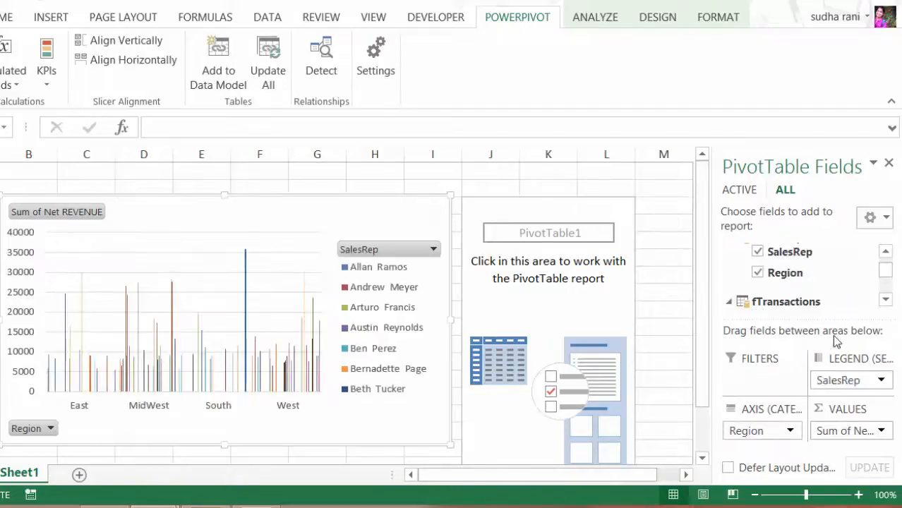
Replace SalesRep with Products from dProduct as the PivotChart's legend series.
click(885, 250)
click(775, 260)
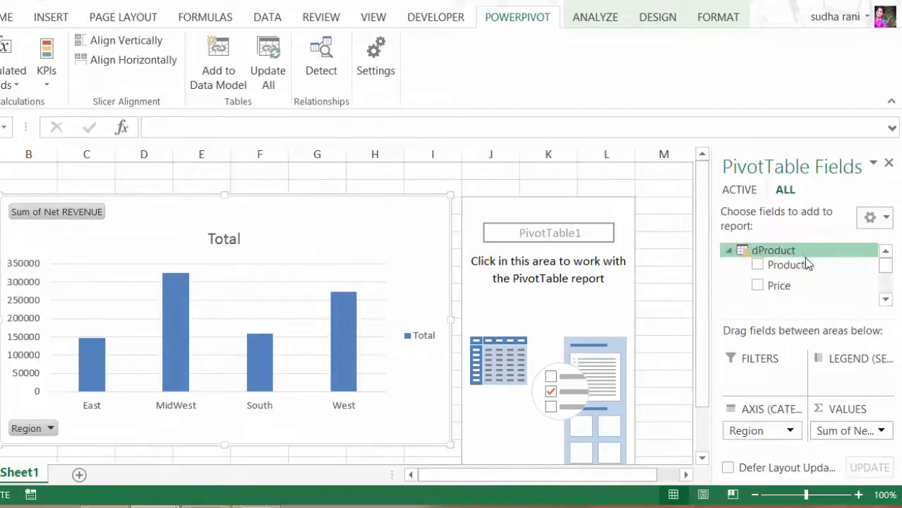
drag(791, 264, 855, 382)
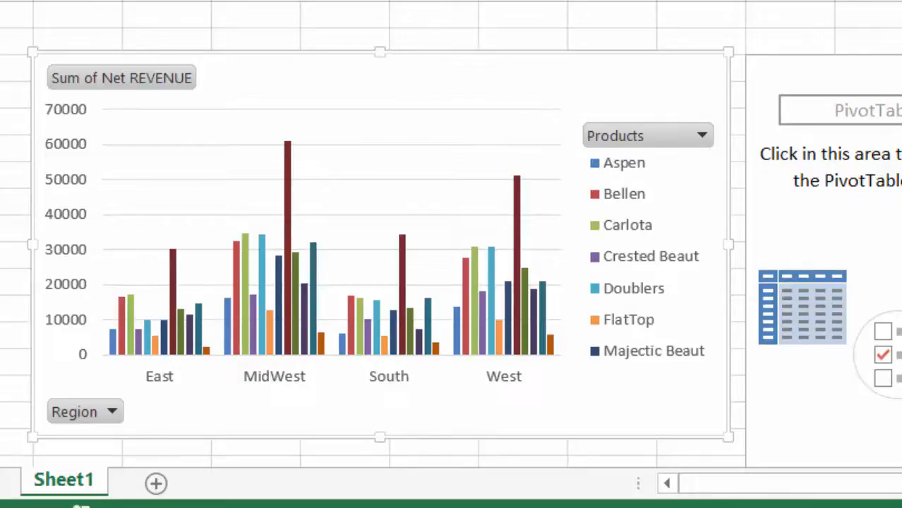
Add Net REVENUE from fTransactions as the summed value of the empty PivotTable beside the chart.
click(876, 218)
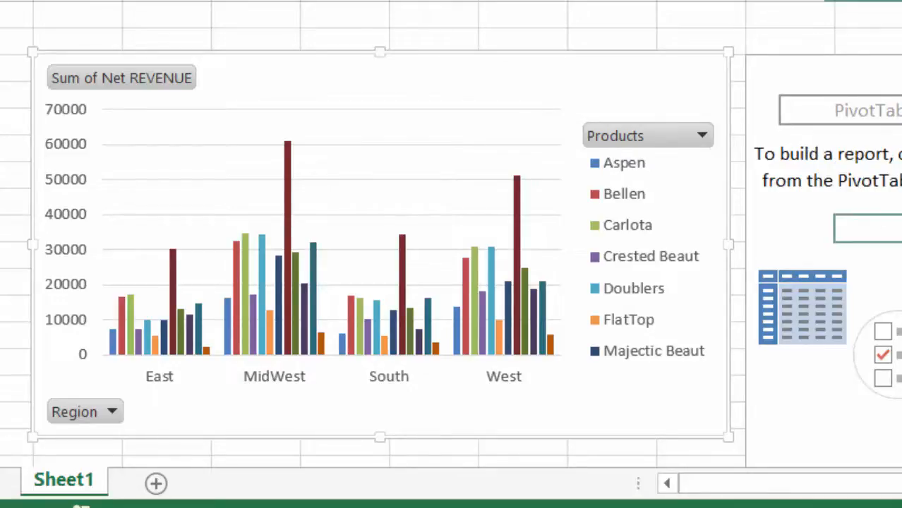
click(846, 72)
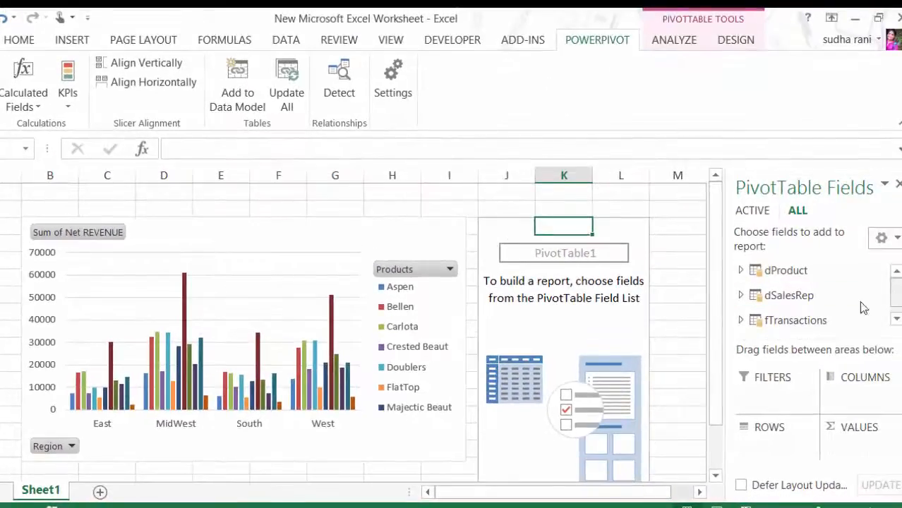
click(795, 320)
scroll(897, 297, down, 3)
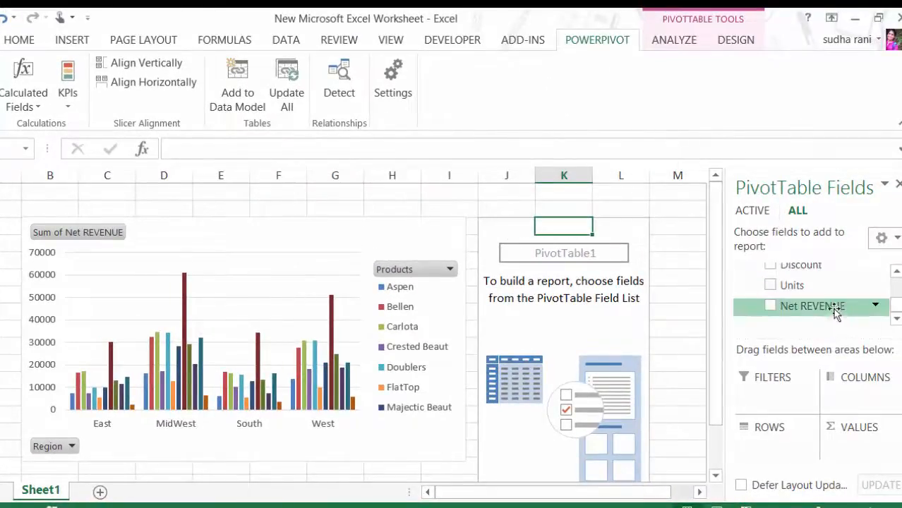
drag(812, 306, 856, 467)
drag(827, 308, 867, 446)
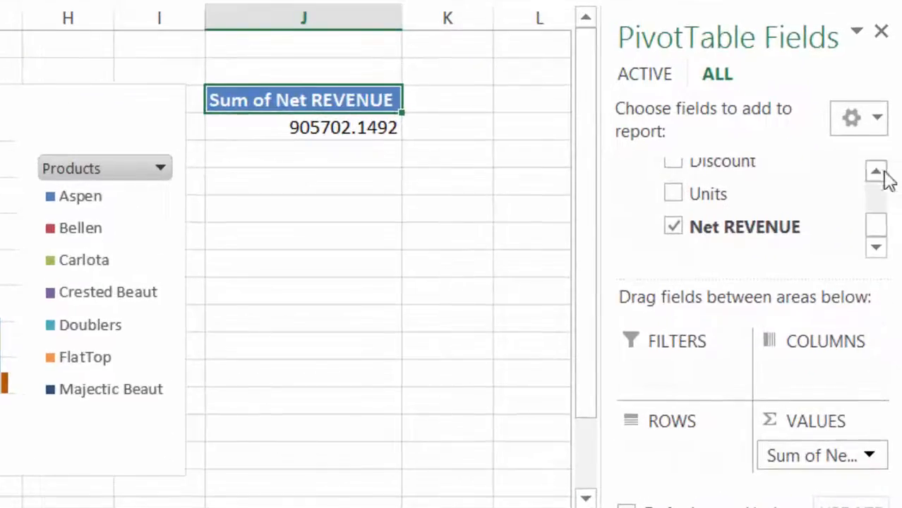
Add Region from dSalesRep as the PivotTable's row labels.
drag(892, 265, 894, 257)
drag(882, 207, 880, 192)
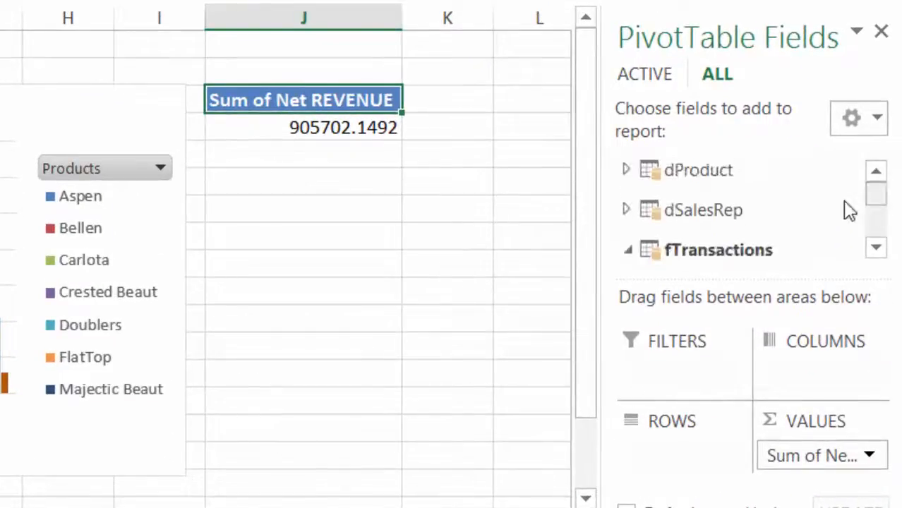
click(850, 208)
drag(720, 239, 689, 462)
drag(876, 212, 876, 184)
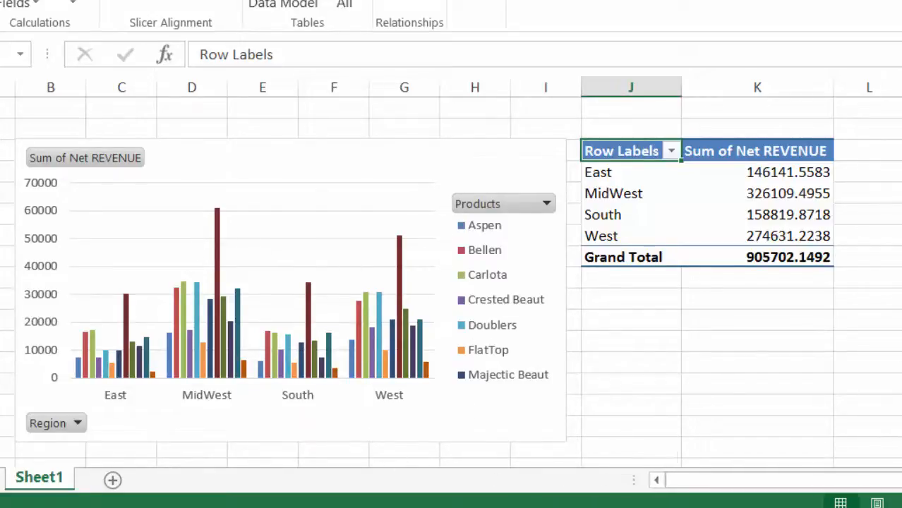
Insert slicers for Products and Region on the PivotChart, and place them side by side below the PivotTable.
click(512, 148)
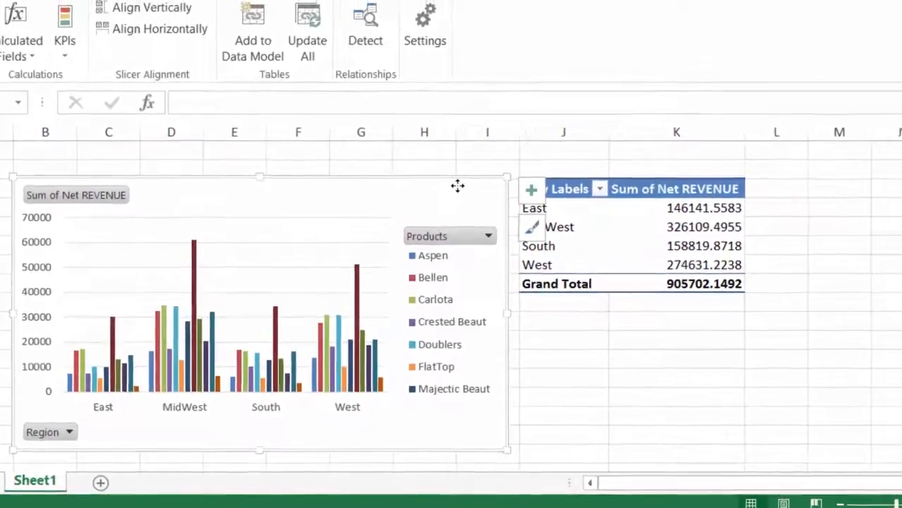
click(601, 33)
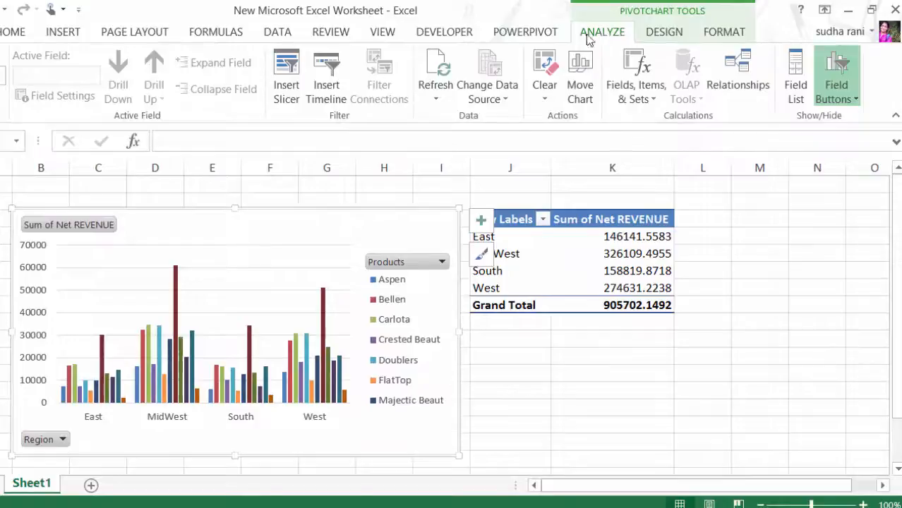
click(291, 85)
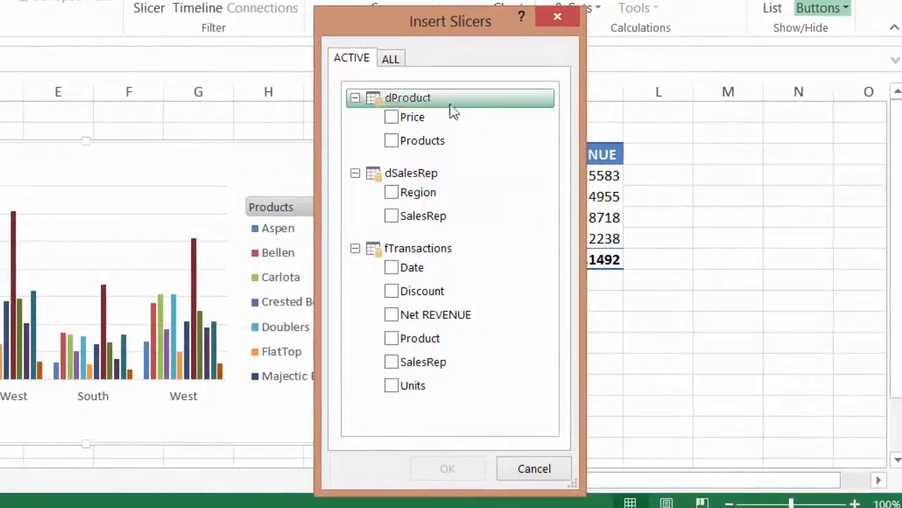
click(391, 141)
click(392, 192)
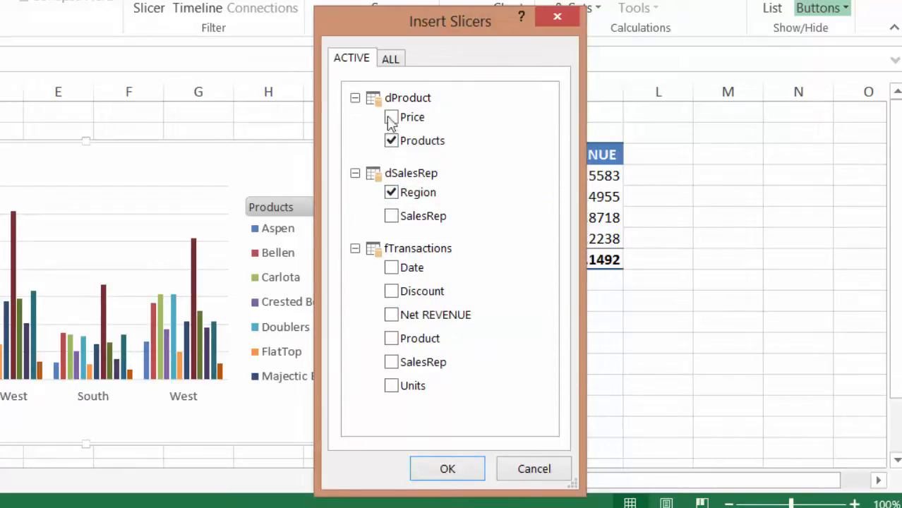
click(456, 466)
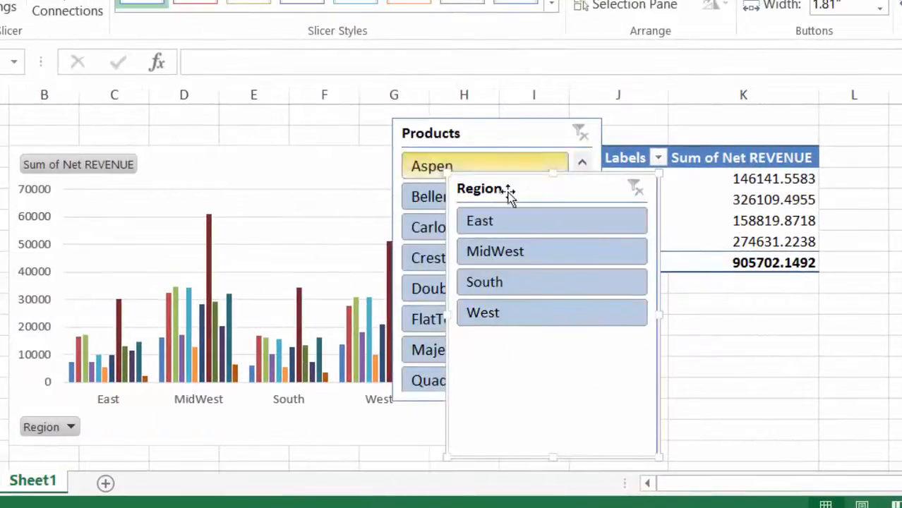
drag(508, 196, 657, 298)
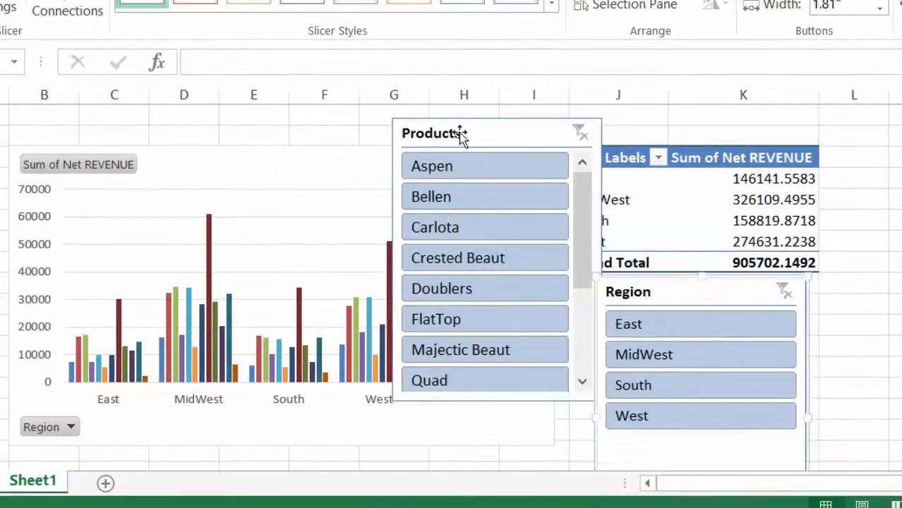
drag(460, 136, 886, 299)
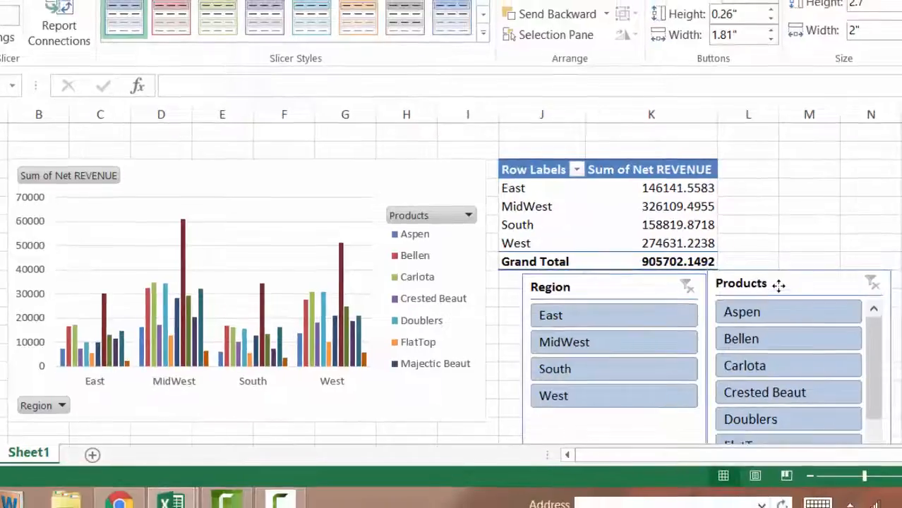
Filter the PivotChart by East, MidWest, South and West in turn with the Region slicer, and clear that filter.
click(597, 310)
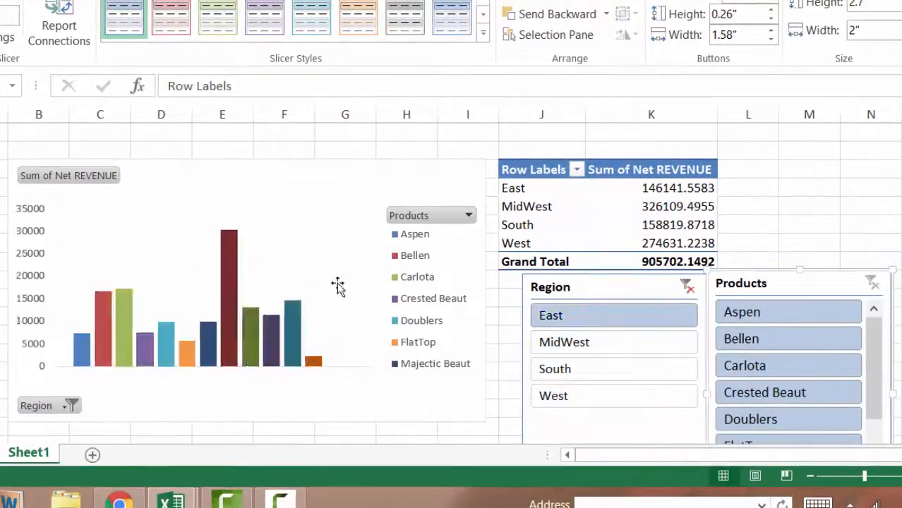
click(689, 343)
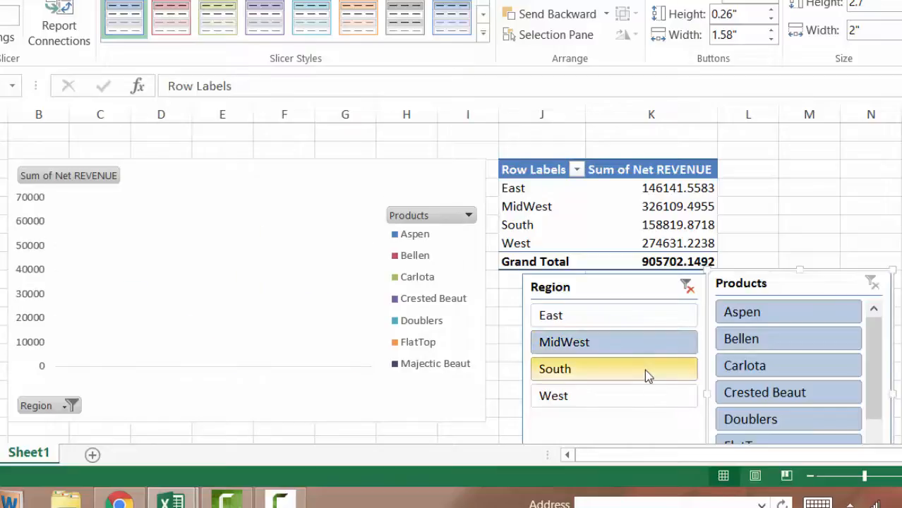
click(644, 369)
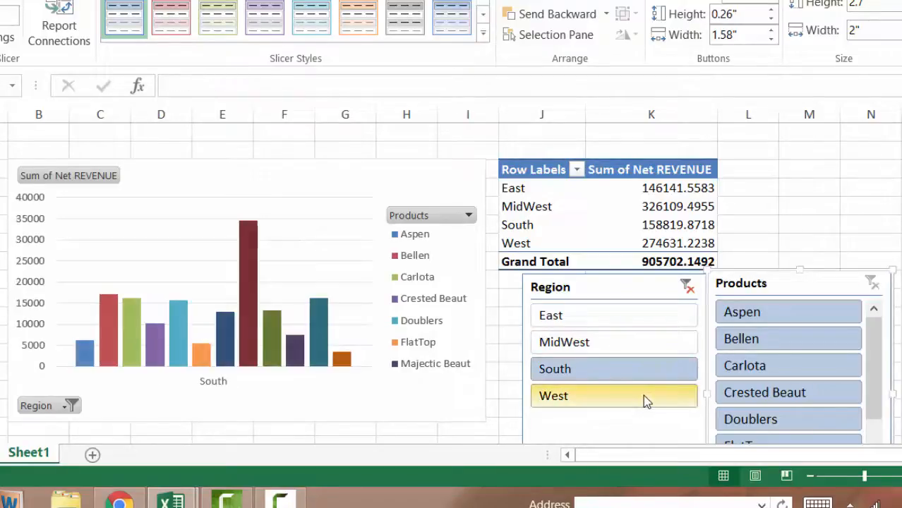
click(643, 396)
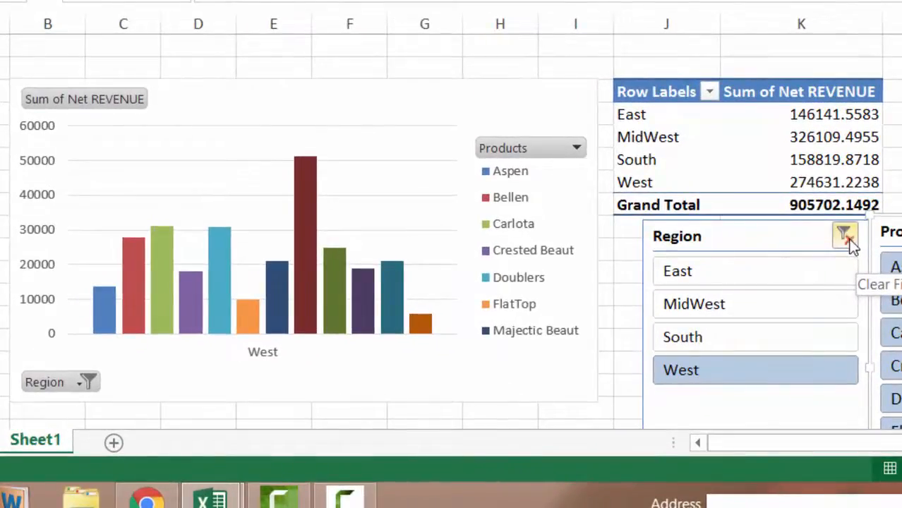
click(847, 238)
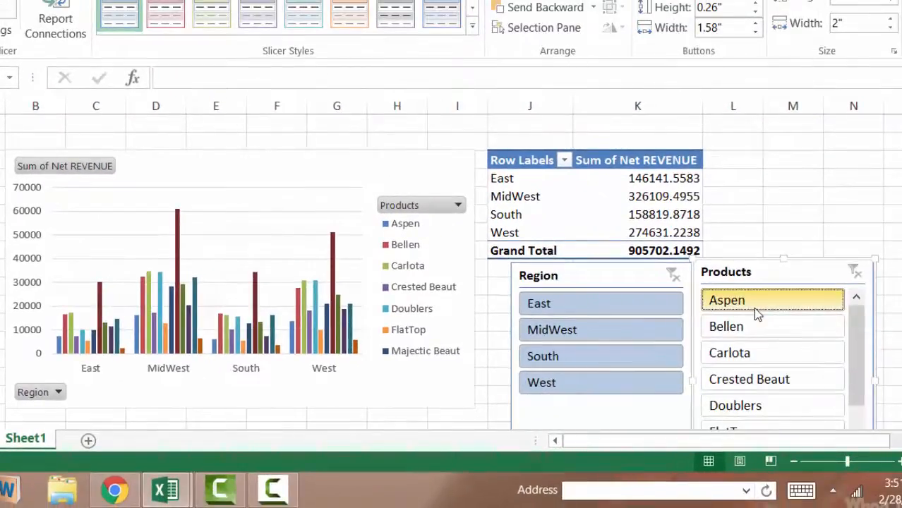
Filter the PivotChart to the product Aspen with the Products slicer, and compare it with the PivotTable.
click(753, 307)
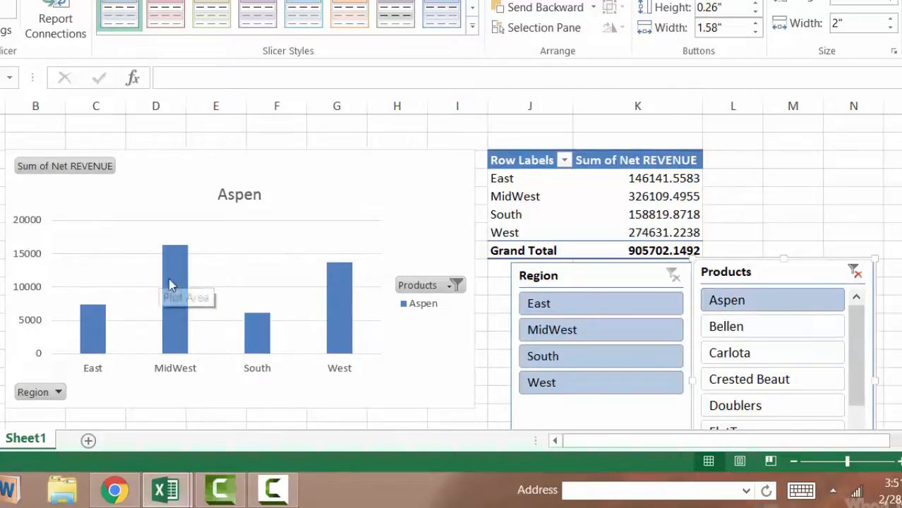
click(778, 164)
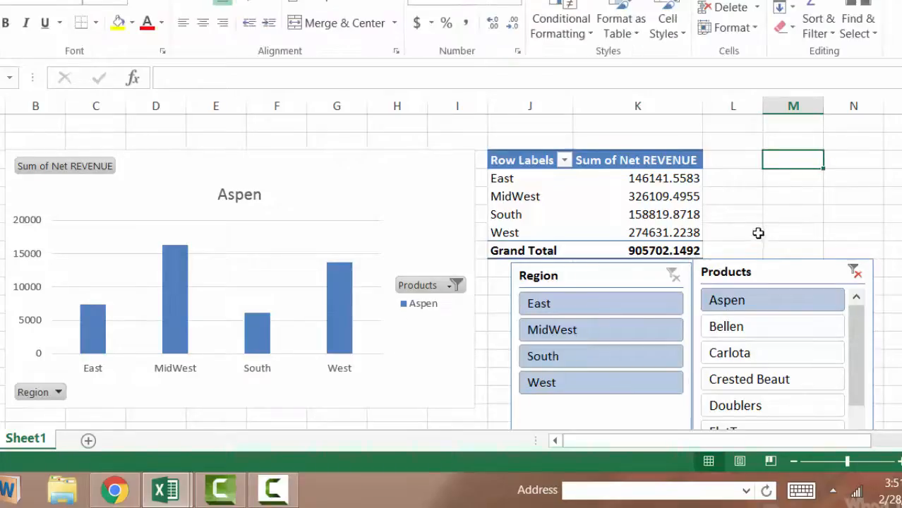
click(576, 181)
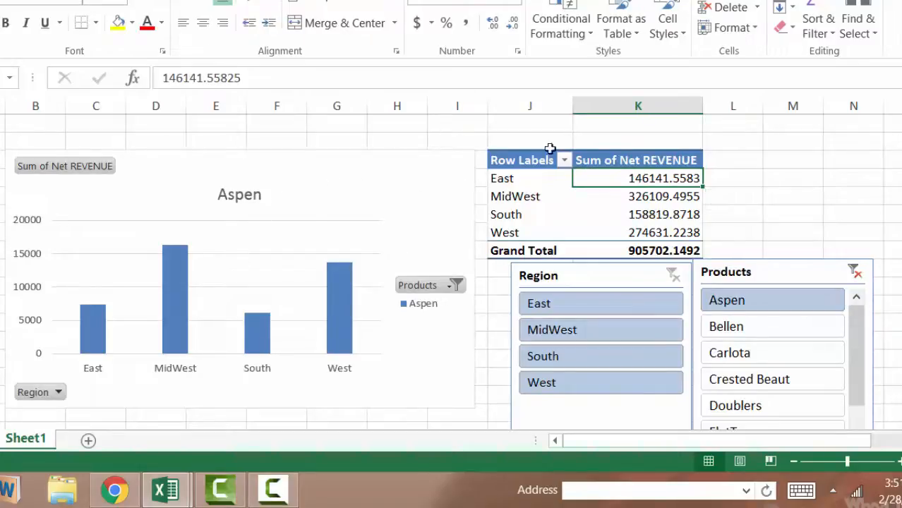
Connect the Region slicer to PivotTable1 in addition to Chart 1, and clear the Products slicer's filter.
click(605, 278)
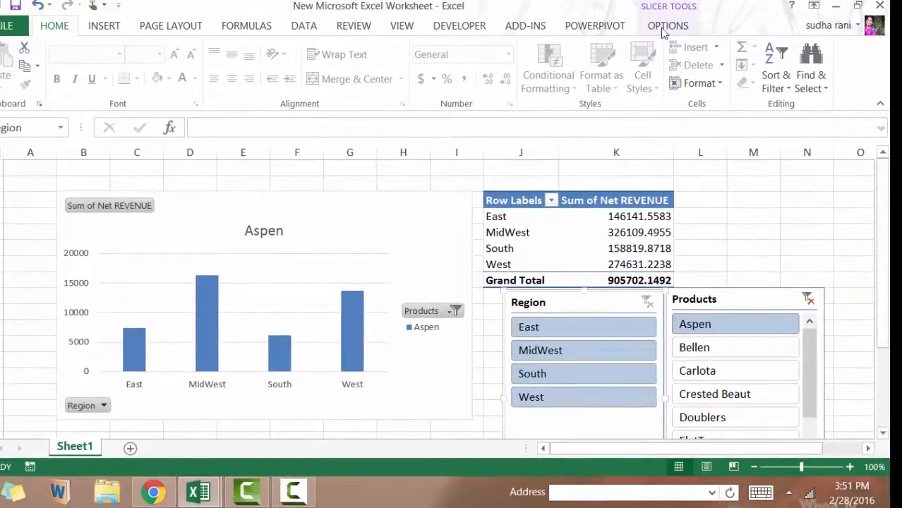
click(696, 0)
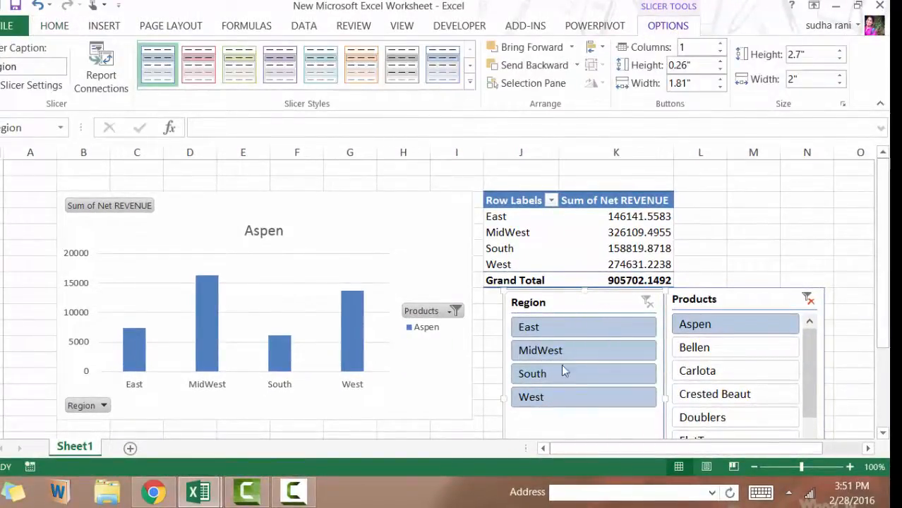
click(106, 64)
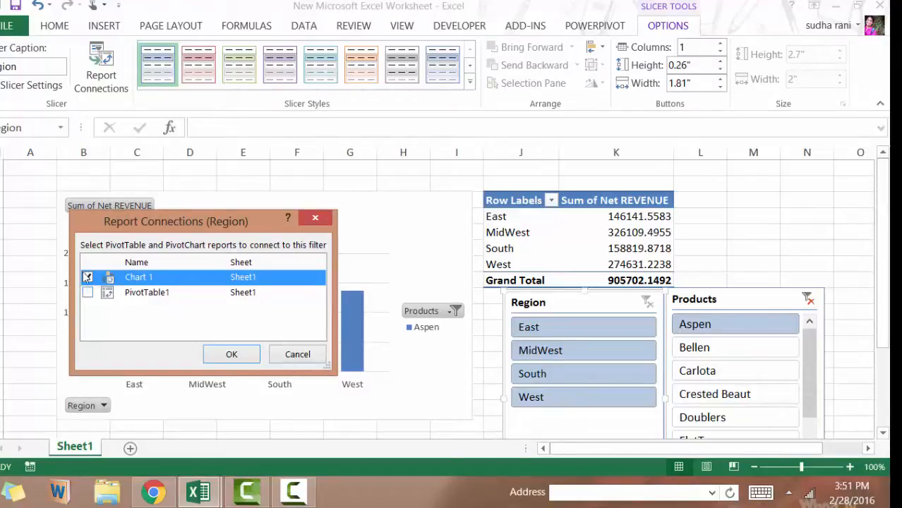
click(87, 292)
click(215, 360)
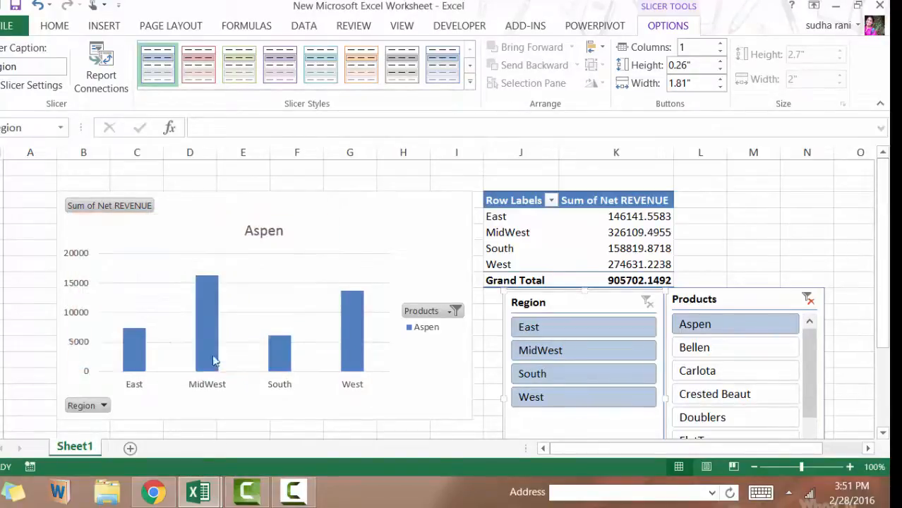
click(808, 299)
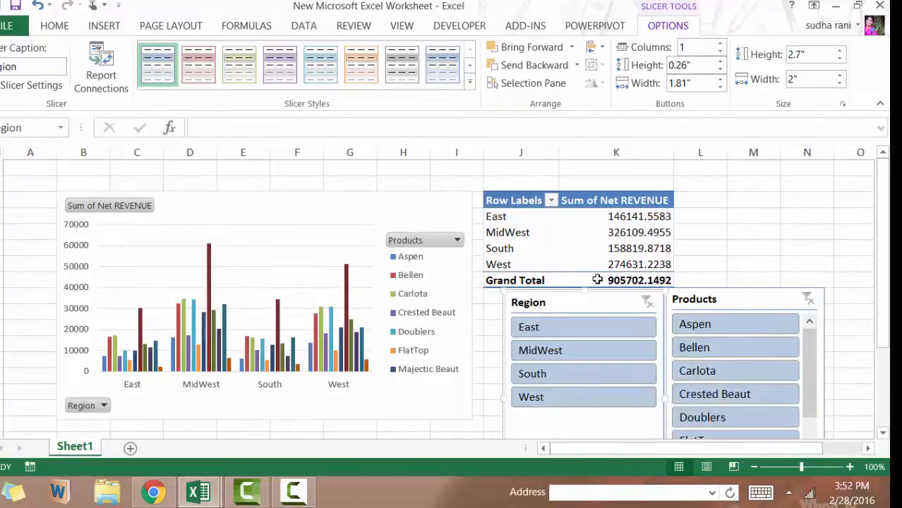
Filter the PivotChart and PivotTable together by East, MidWest, South and West in turn, and clear the Region filter.
click(551, 331)
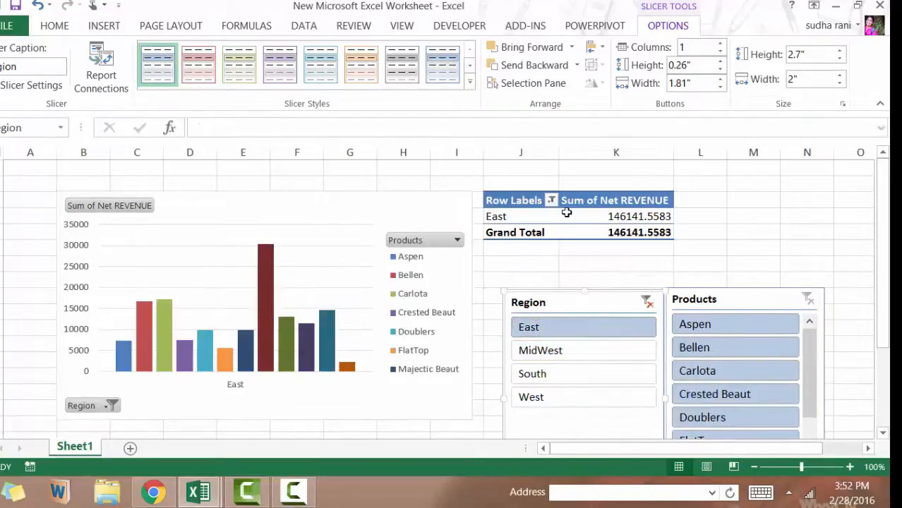
click(589, 352)
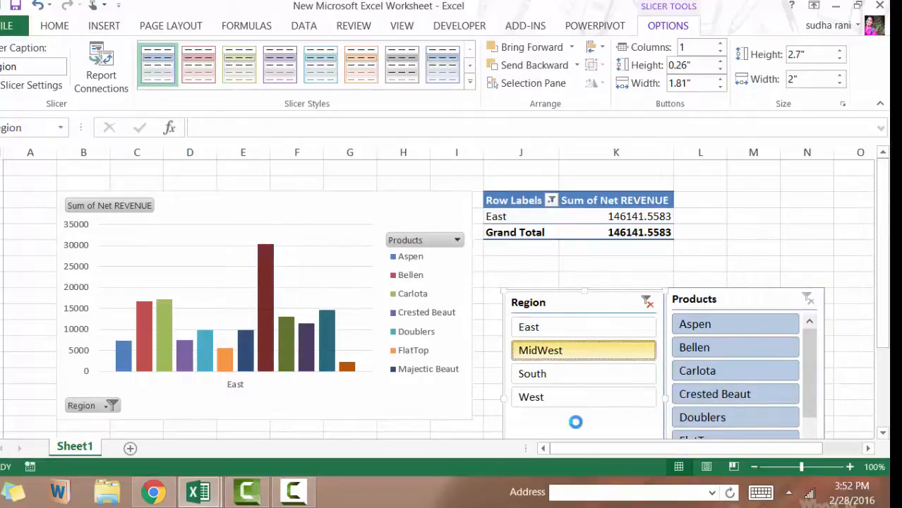
click(562, 373)
click(583, 399)
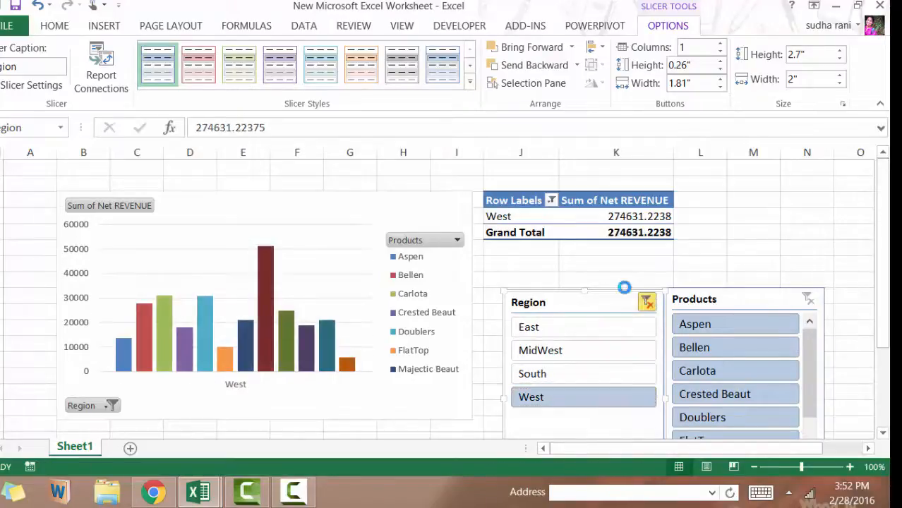
click(647, 302)
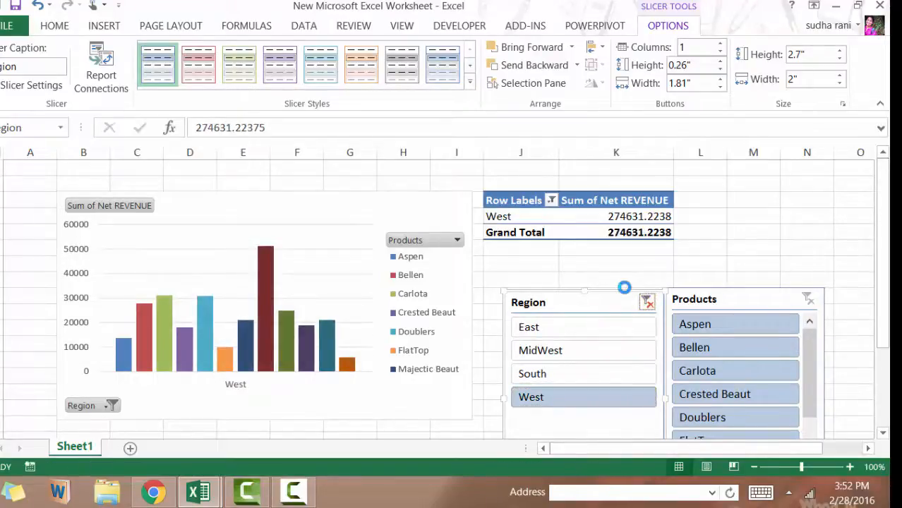
Exclude MidWest and West in the Region slicer to keep East and South, and filter the Products slicer to Aspen.
ctrl+click(565, 351)
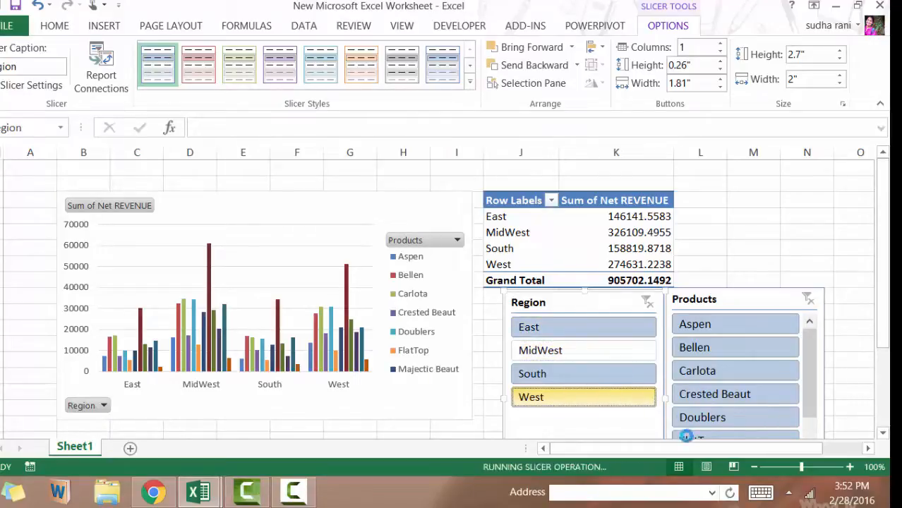
ctrl+click(569, 398)
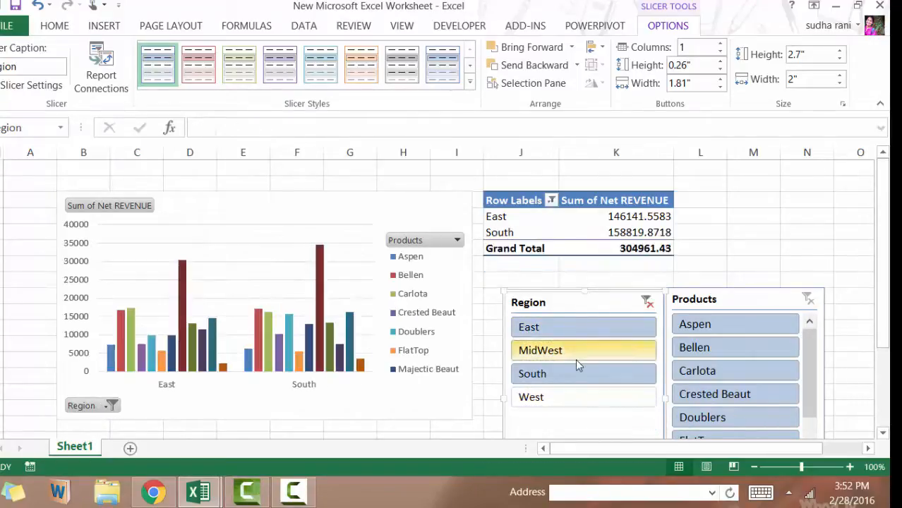
click(712, 326)
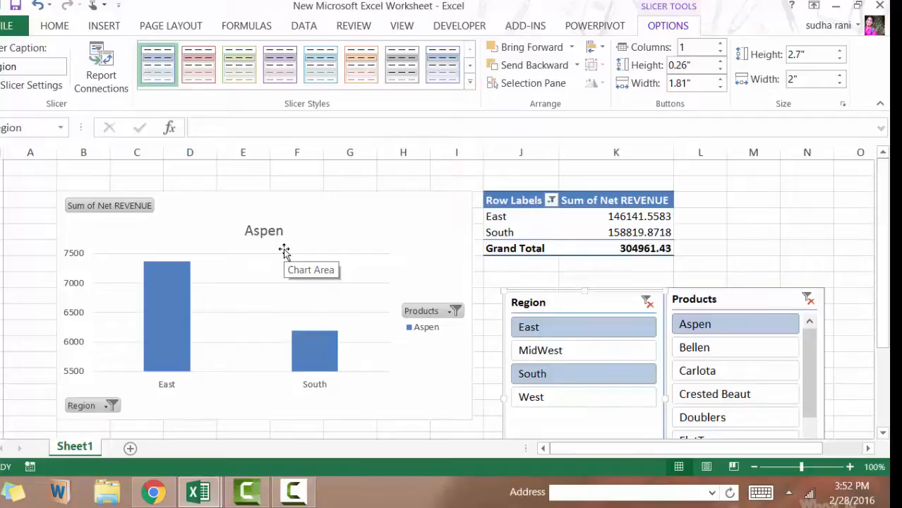
click(789, 223)
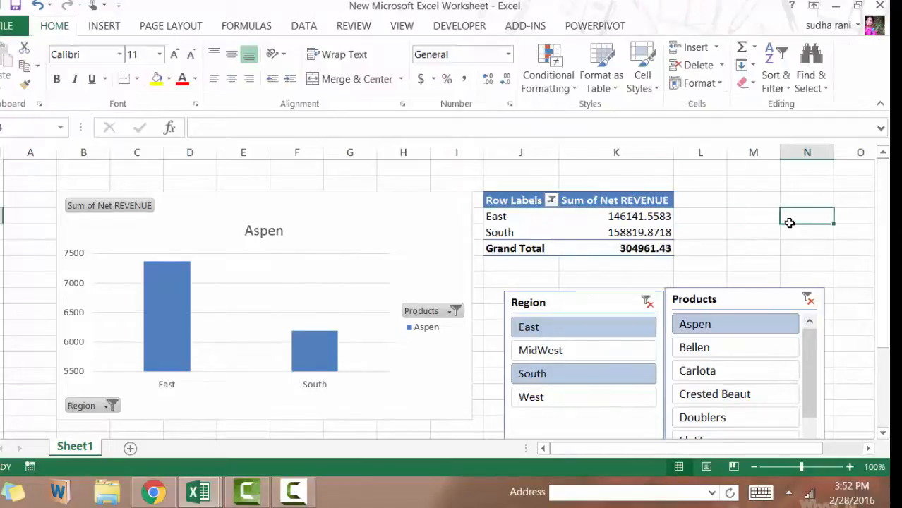